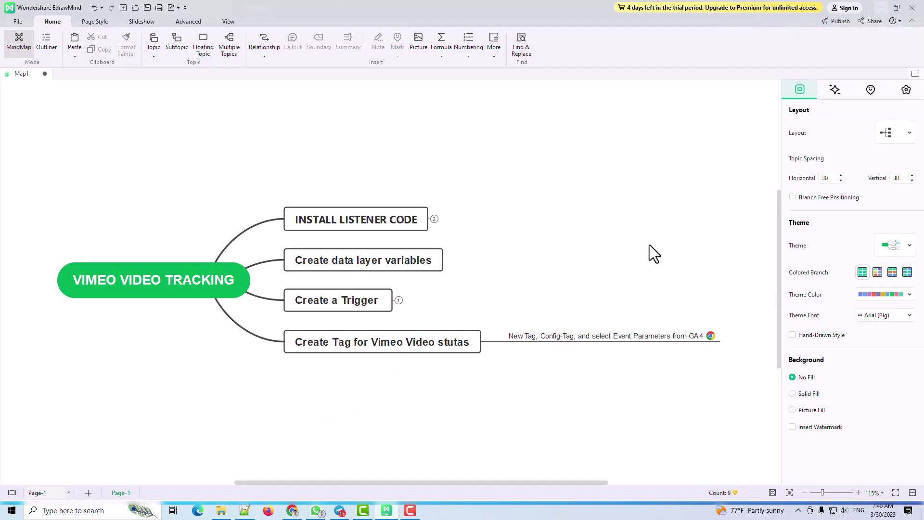
Switch to Google Tag Manager in Chrome and create a new tag of type Custom HTML
{"action": "mouse_move", "coordinate": [292, 511]}
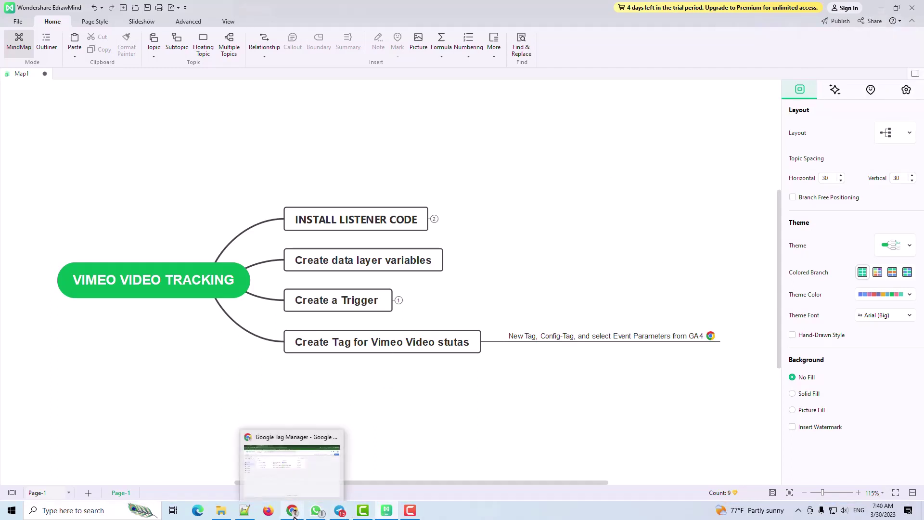
{"action": "left_click", "coordinate": [298, 452]}
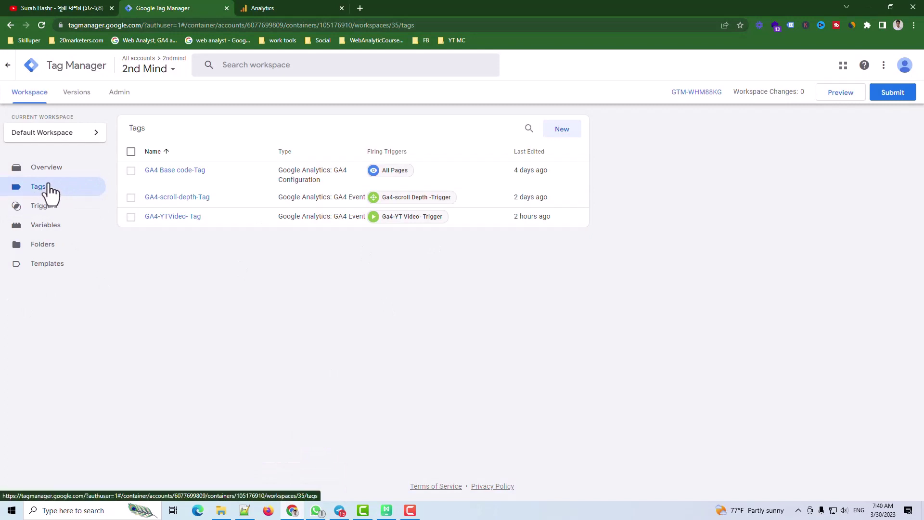
{"action": "left_click", "coordinate": [562, 129]}
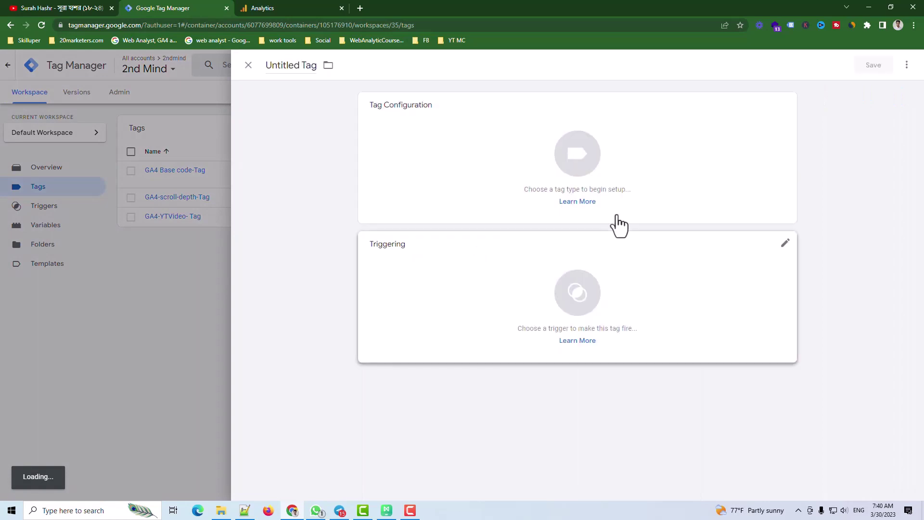
{"action": "left_click", "coordinate": [575, 175]}
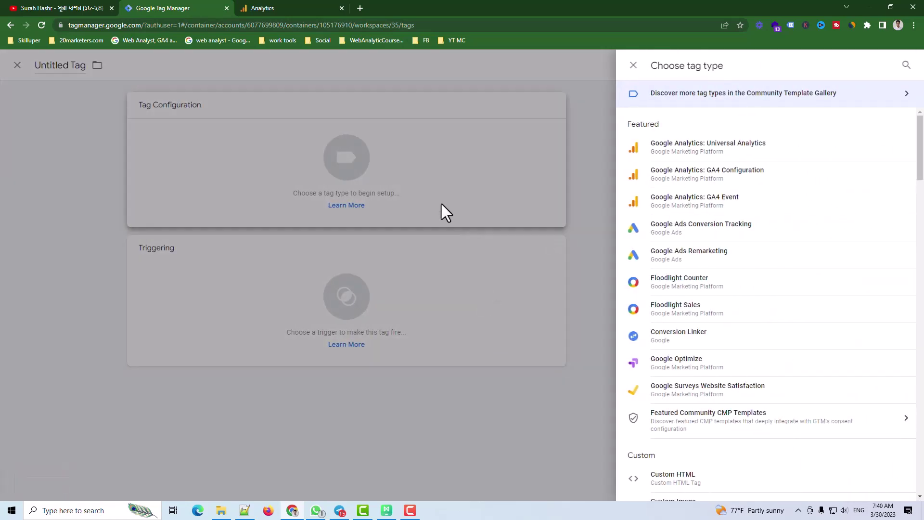
{"action": "scroll", "coordinate": [800, 298], "scroll_direction": "down", "scroll_amount": 4}
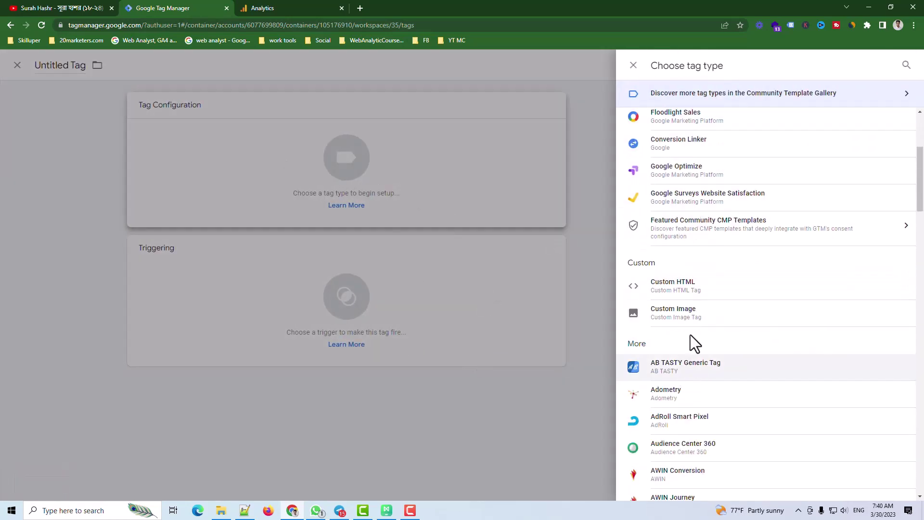
{"action": "left_click", "coordinate": [672, 286]}
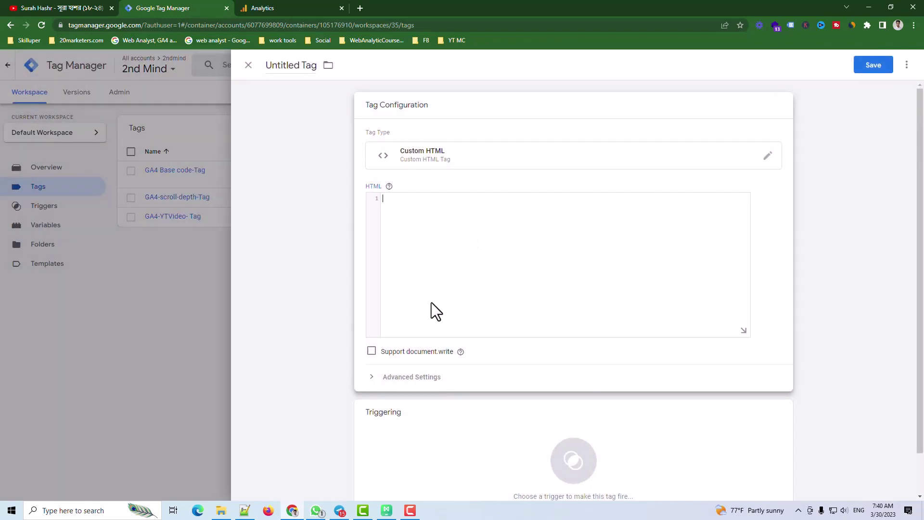
Copy the whole script from Vimeo Code.txt in Notepad++ and paste it into the Custom HTML tag's code field
{"action": "left_click", "coordinate": [245, 510]}
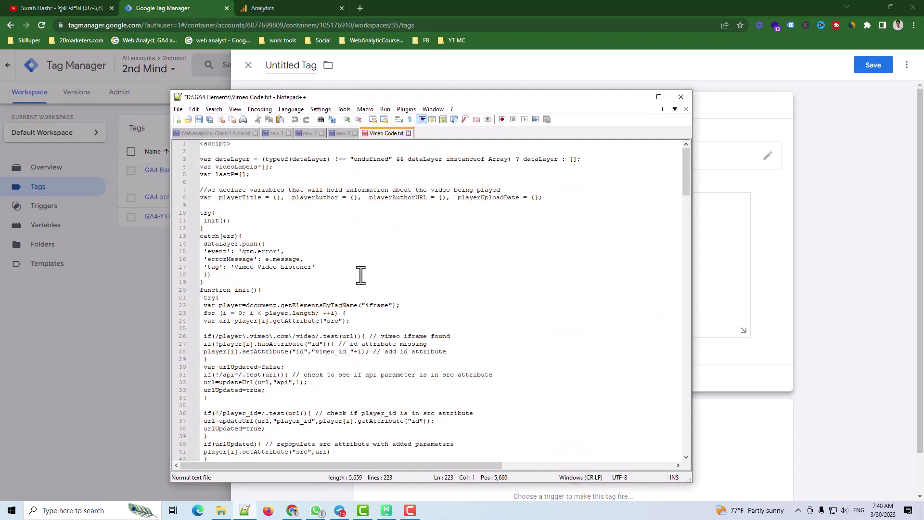
{"action": "key", "text": "ctrl+a"}
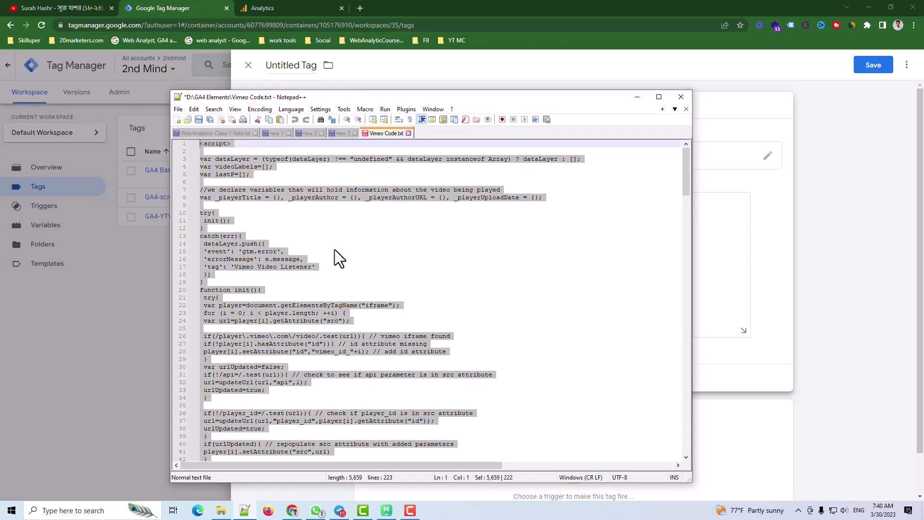
{"action": "left_click", "coordinate": [637, 97]}
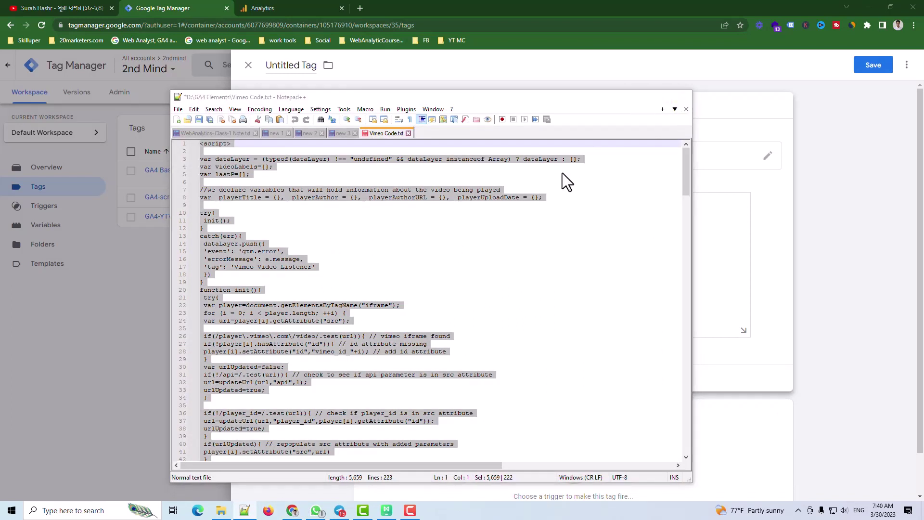
{"action": "left_click", "coordinate": [423, 256]}
{"action": "key", "text": "ctrl+v"}
{"action": "scroll", "coordinate": [466, 266], "scroll_direction": "up", "scroll_amount": 10}
{"action": "scroll", "coordinate": [466, 266], "scroll_direction": "down", "scroll_amount": 12}
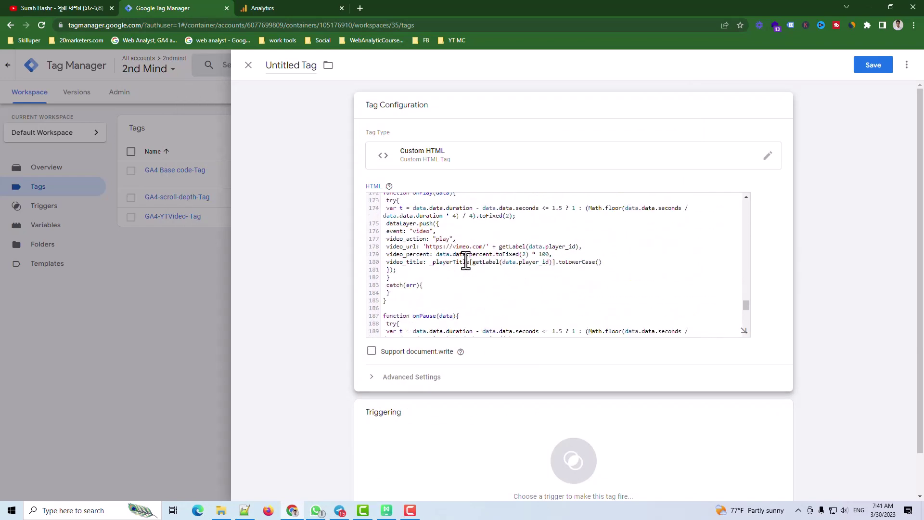
{"action": "scroll", "coordinate": [477, 259], "scroll_direction": "down", "scroll_amount": 2}
{"action": "scroll", "coordinate": [491, 246], "scroll_direction": "up", "scroll_amount": 6}
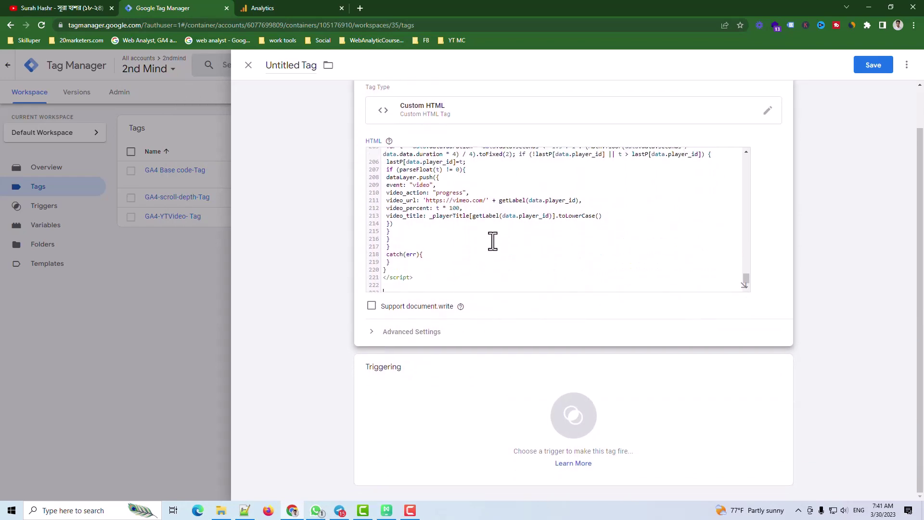
Set the Custom HTML tag to fire on All Pages and save it as "cHTML Listener code- Tag"
{"action": "left_click", "coordinate": [571, 426]}
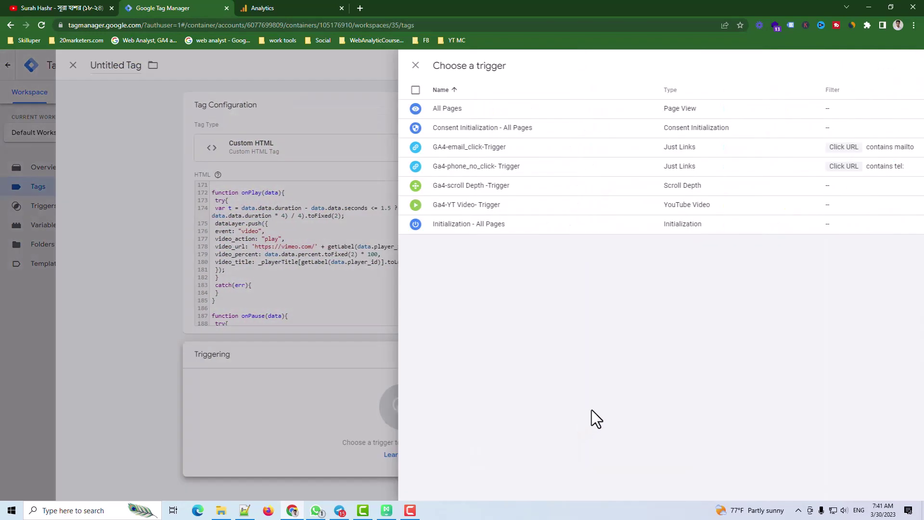
{"action": "left_click", "coordinate": [284, 108]}
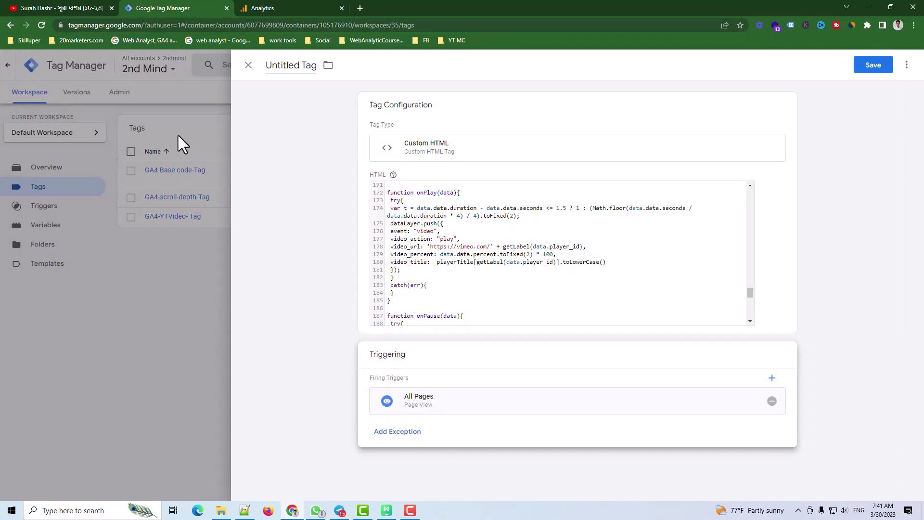
{"action": "left_click_drag", "start_coordinate": [301, 65], "coordinate": [264, 64]}
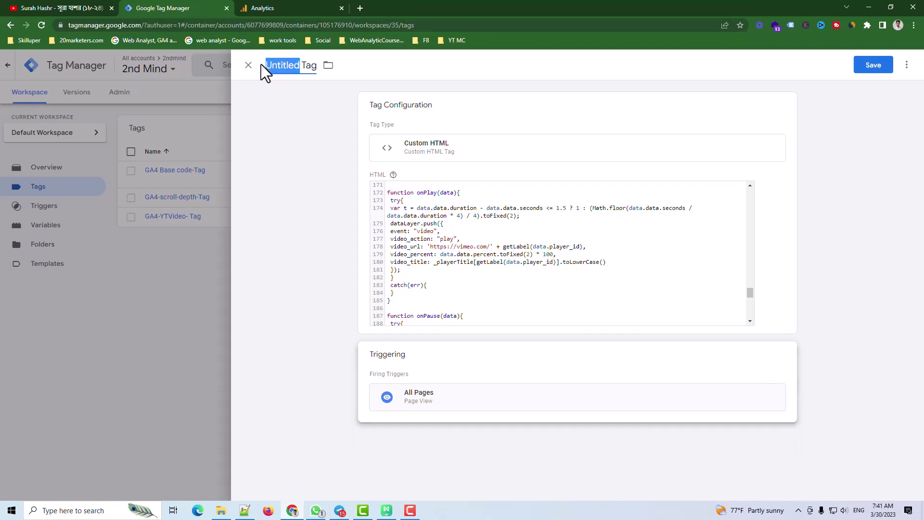
{"action": "type", "text": "c"}
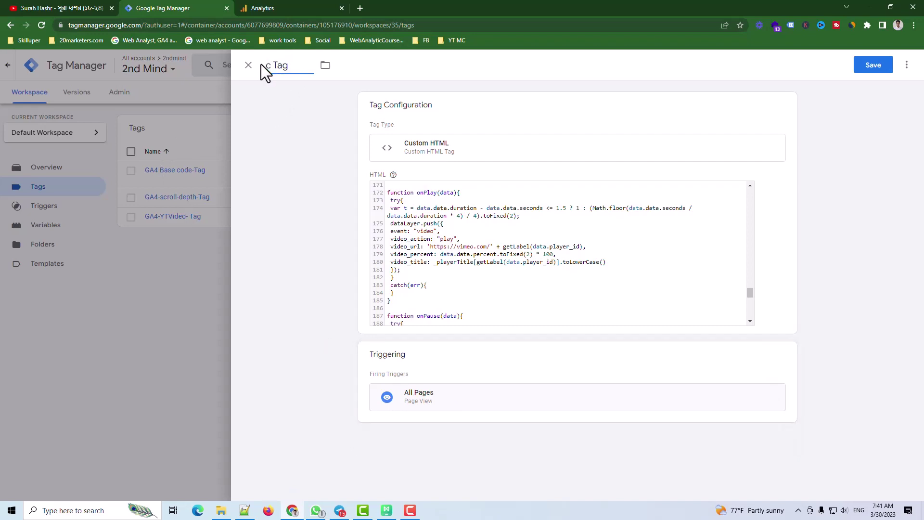
{"action": "type", "text": "HT"}
{"action": "type", "text": "ML"}
{"action": "type", "text": " Li"}
{"action": "type", "text": "stene"}
{"action": "type", "text": "r code"}
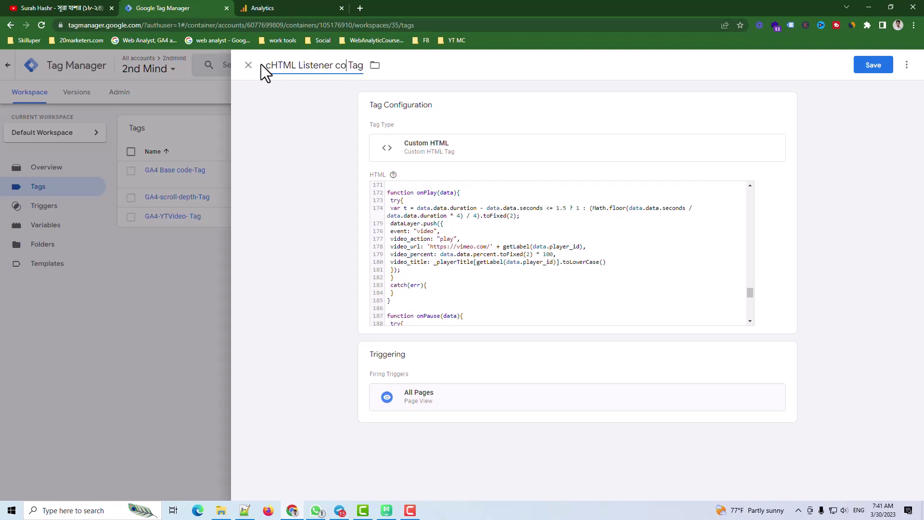
{"action": "type", "text": "-"}
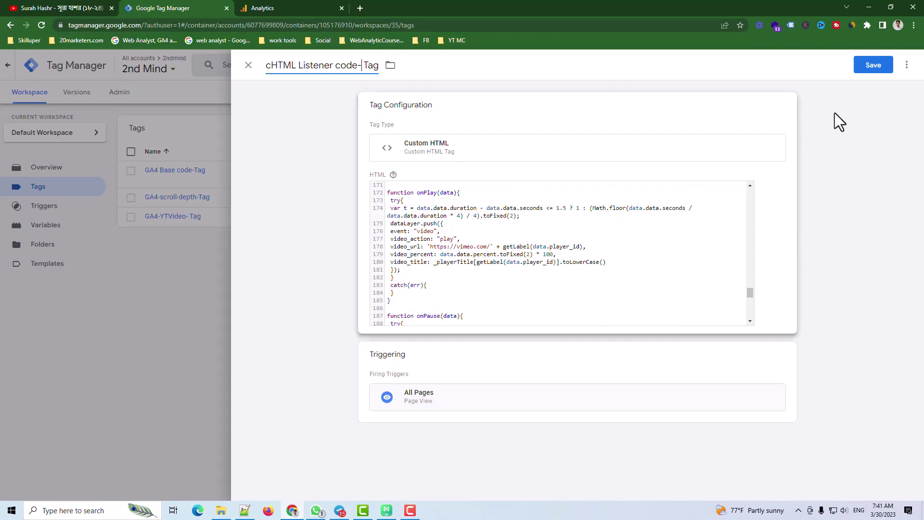
{"action": "left_click", "coordinate": [873, 65]}
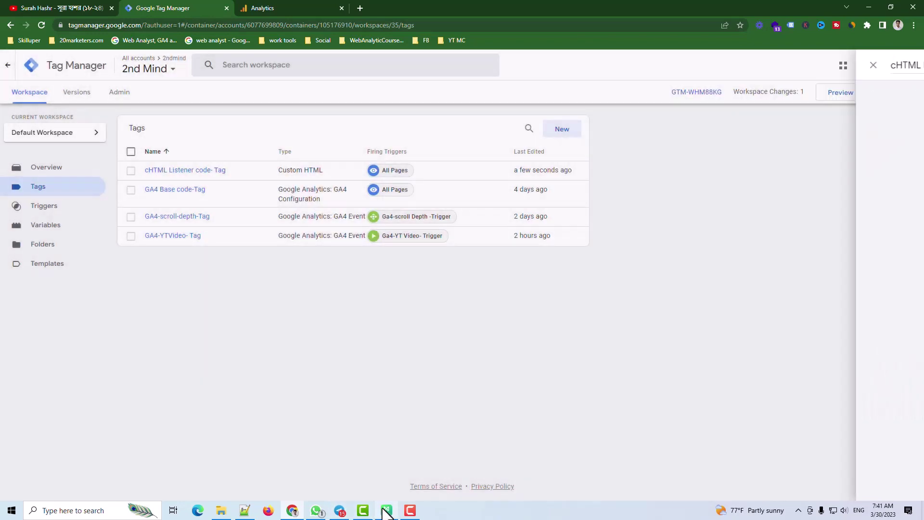
{"action": "left_click", "coordinate": [385, 511]}
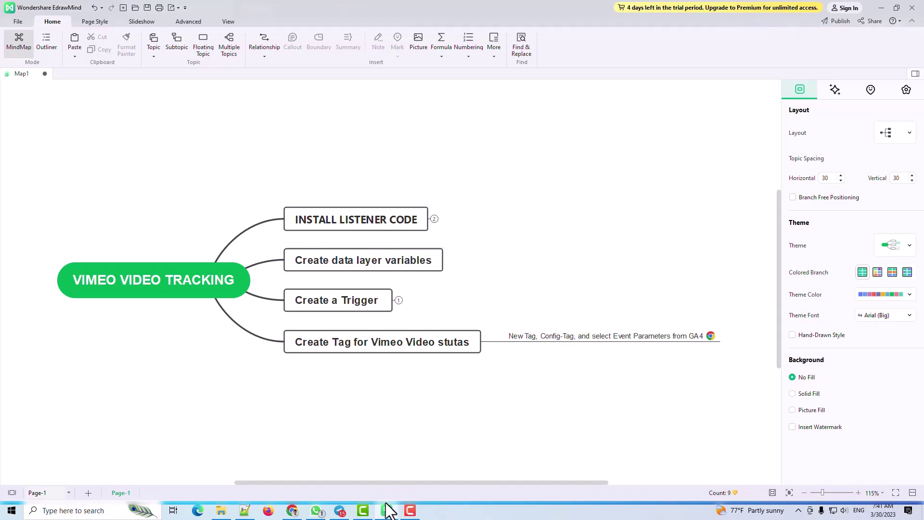
{"action": "mouse_move", "coordinate": [367, 516]}
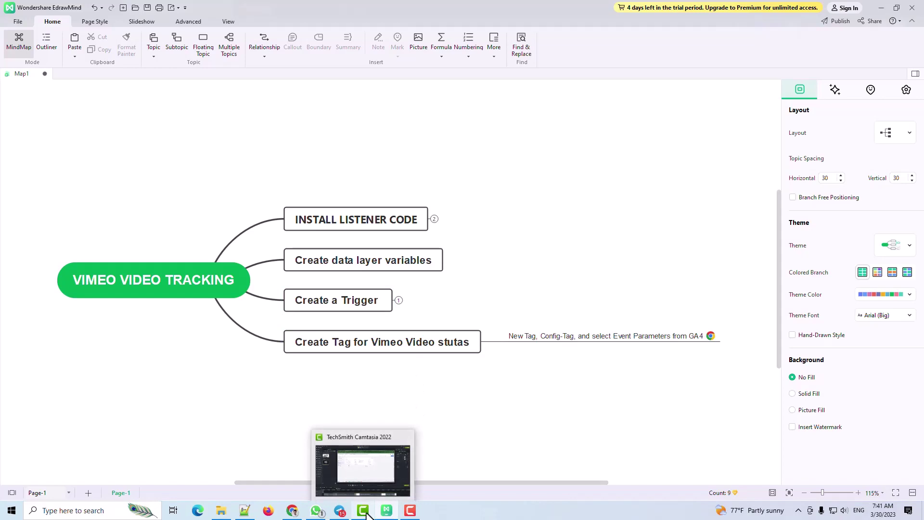
{"action": "left_click", "coordinate": [292, 511]}
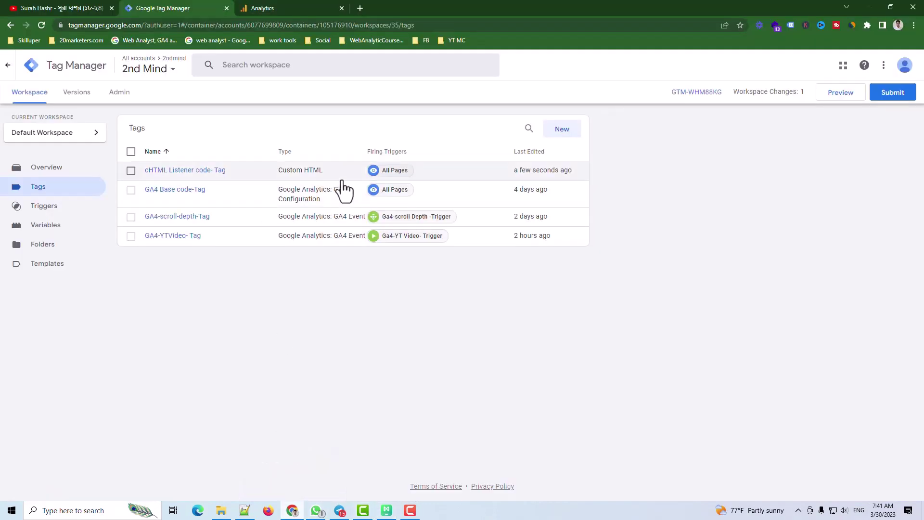
Publish the workspace changes to Live without a version name or description, and close the version summary
{"action": "left_click", "coordinate": [890, 93]}
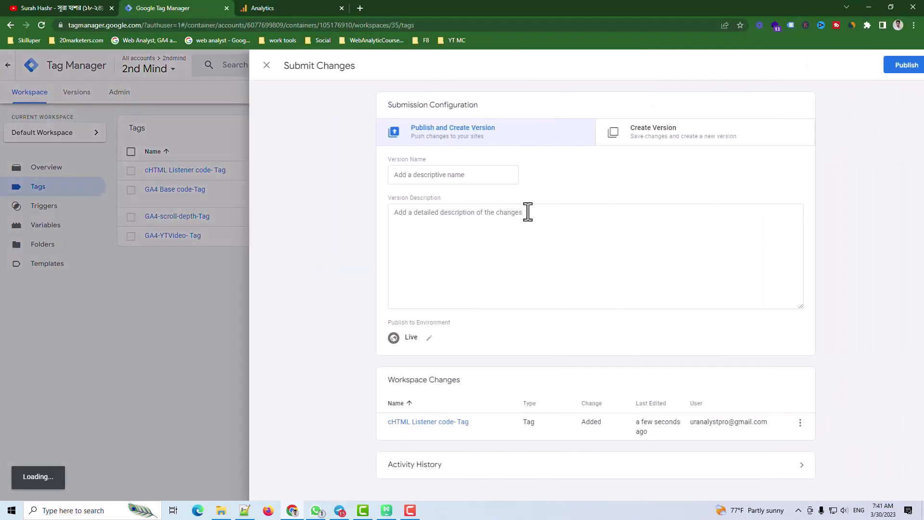
{"action": "left_click", "coordinate": [888, 65]}
{"action": "left_click", "coordinate": [583, 346]}
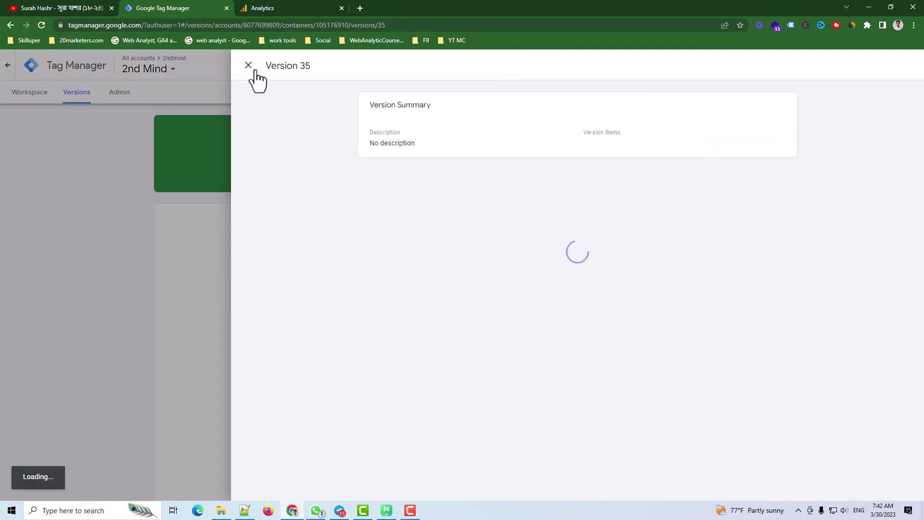
{"action": "left_click_drag", "start_coordinate": [93, 206], "coordinate": [28, 120]}
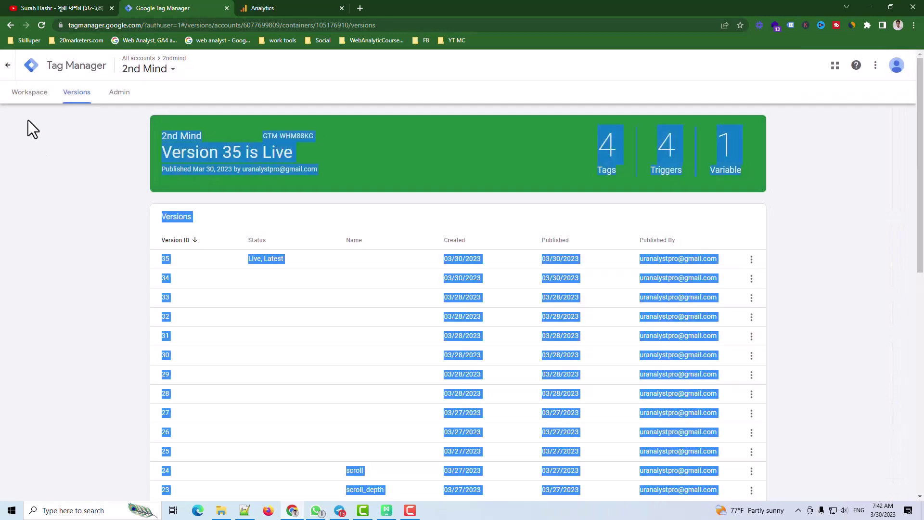
{"action": "left_click", "coordinate": [28, 94]}
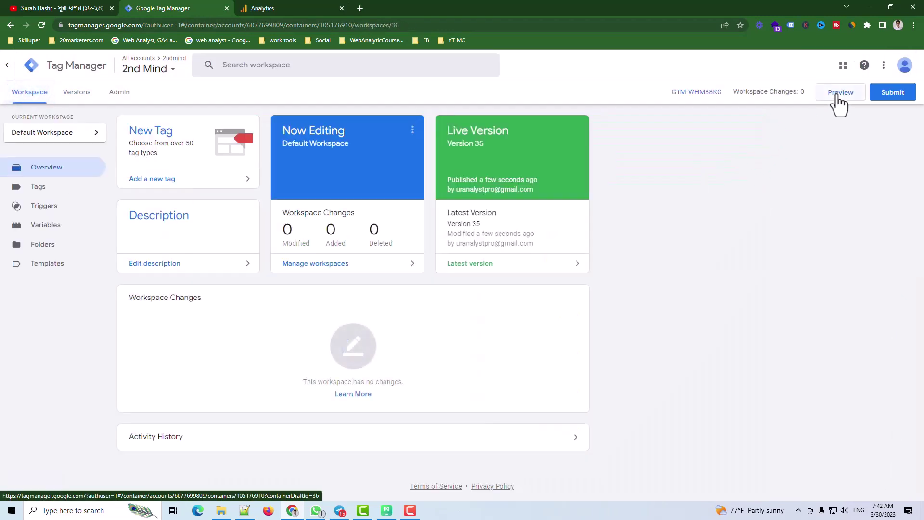
{"action": "left_click", "coordinate": [838, 95]}
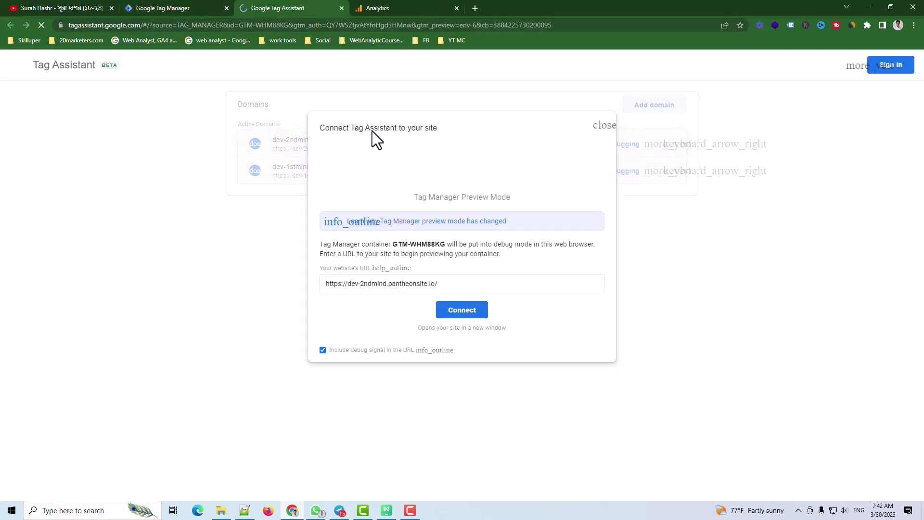
{"action": "left_click", "coordinate": [471, 313]}
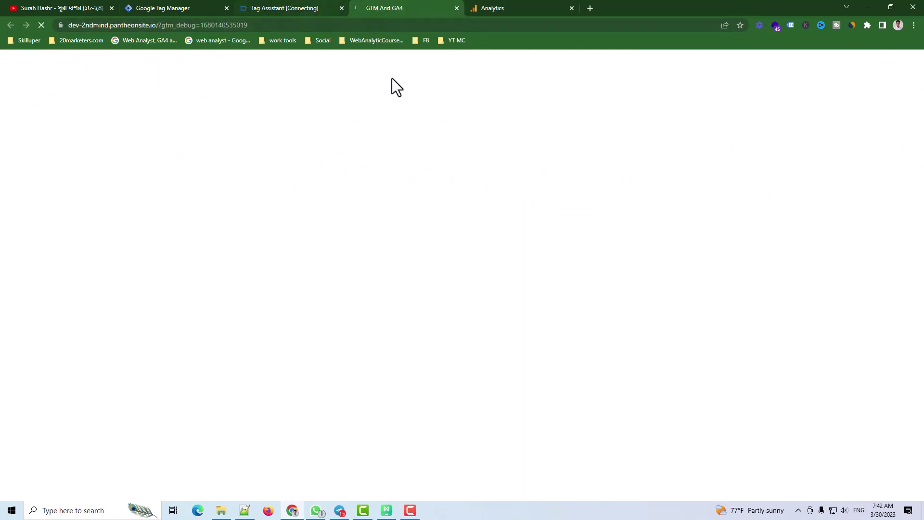
{"action": "left_click", "coordinate": [316, 6]}
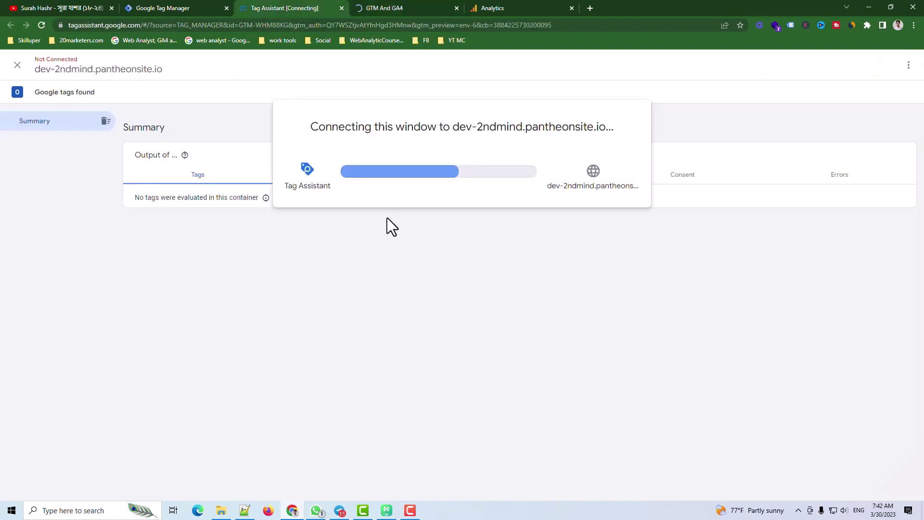
{"action": "left_click", "coordinate": [465, 234]}
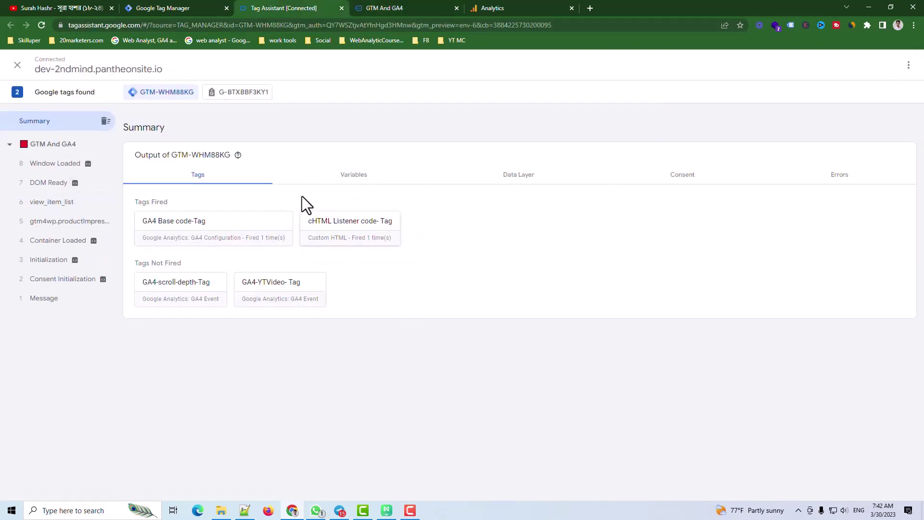
Play the embedded Vimeo video on the site's About page, and return to Tag Assistant to check the events
{"action": "left_click", "coordinate": [409, 9]}
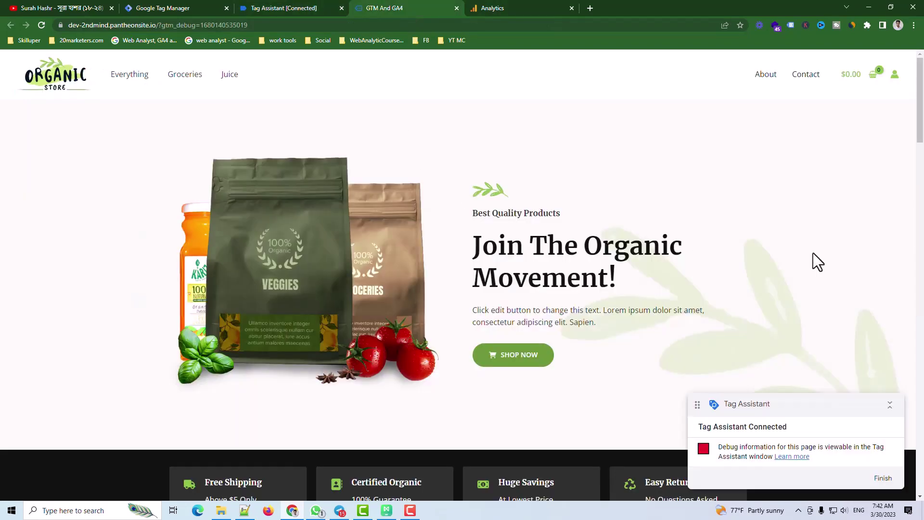
{"action": "left_click", "coordinate": [765, 76]}
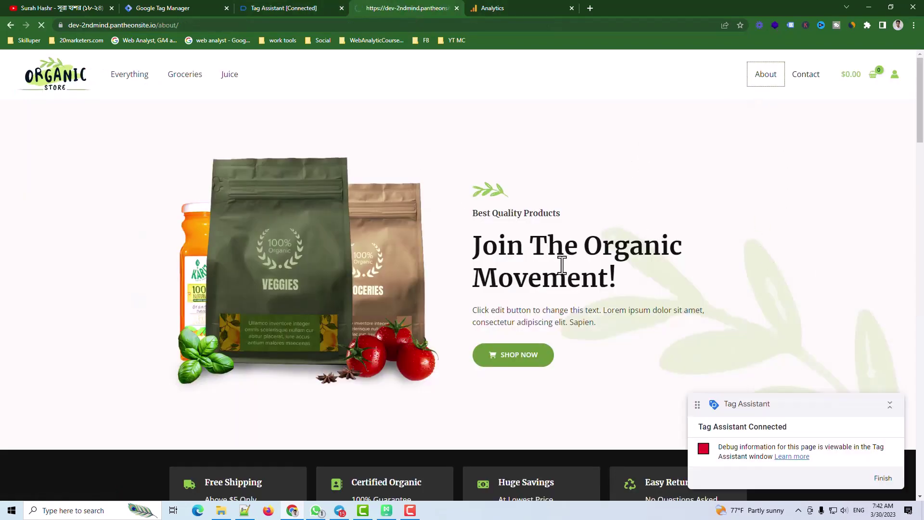
{"action": "scroll", "coordinate": [503, 265], "scroll_direction": "down", "scroll_amount": 15}
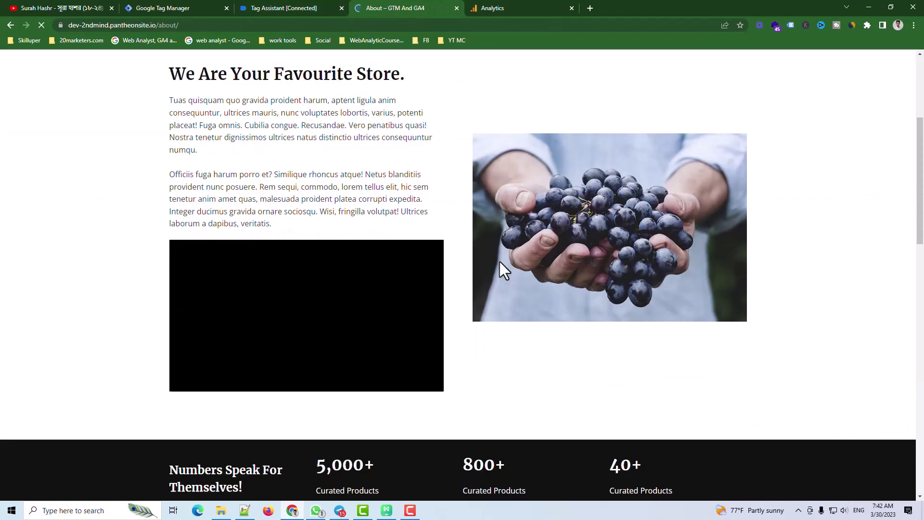
{"action": "scroll", "coordinate": [496, 270], "scroll_direction": "down", "scroll_amount": 5}
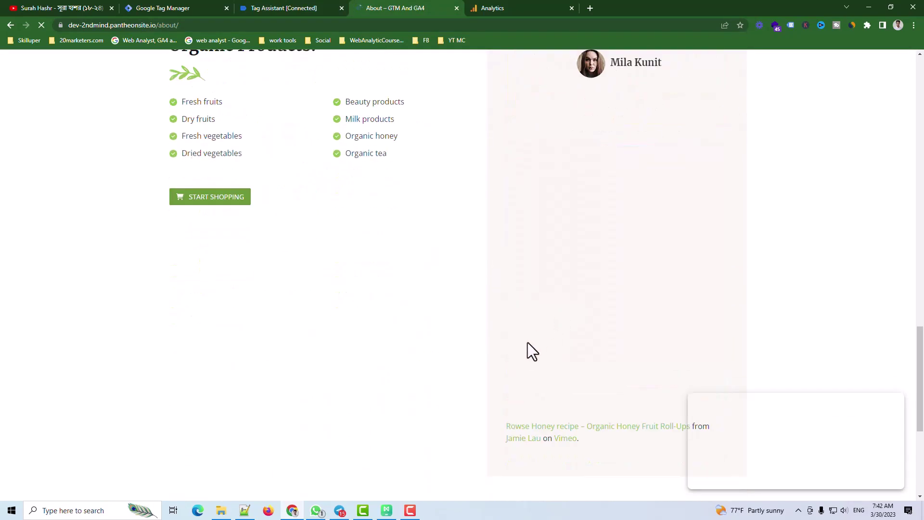
{"action": "left_click", "coordinate": [524, 356]}
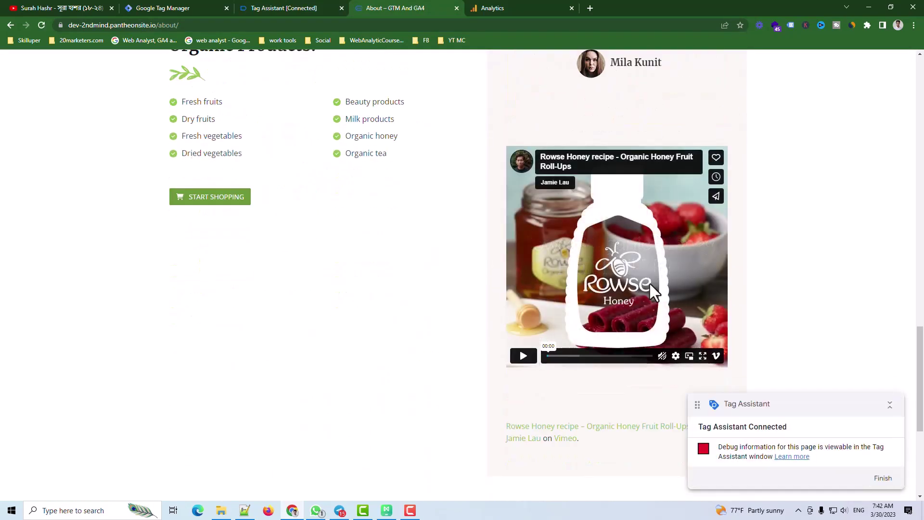
{"action": "left_click", "coordinate": [524, 355]}
{"action": "left_click", "coordinate": [302, 5]}
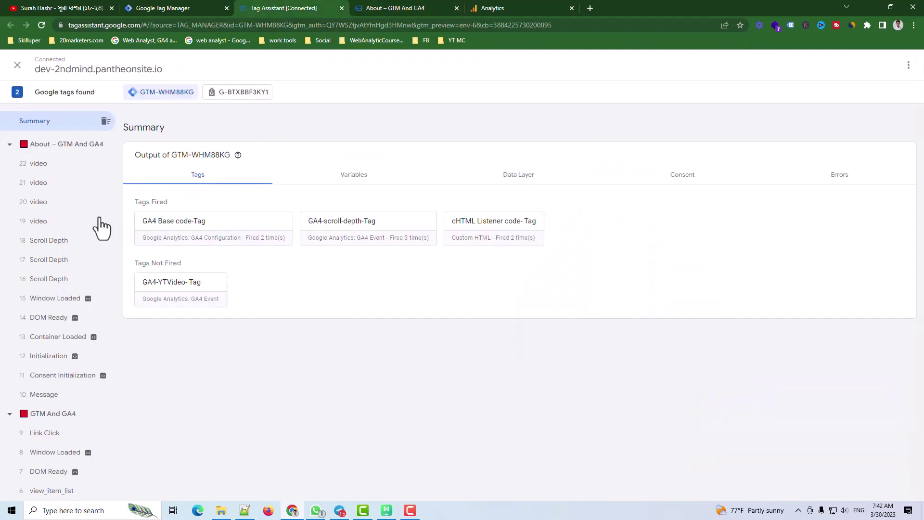
Examine the variables and event name of the earliest video event in Tag Assistant, and check the Vimeo tracking mind map in EdrawMind
{"action": "left_click", "coordinate": [39, 222]}
{"action": "left_click", "coordinate": [353, 230]}
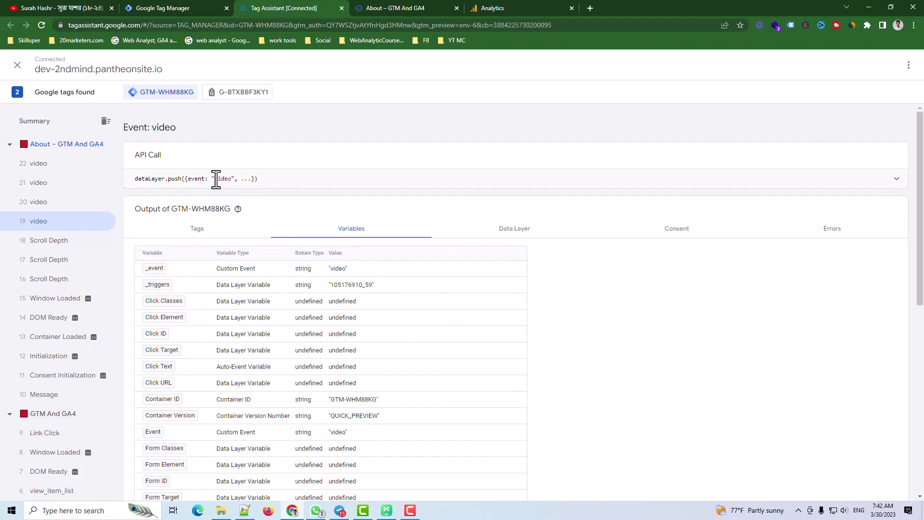
{"action": "left_click_drag", "start_coordinate": [214, 181], "coordinate": [232, 183]}
{"action": "left_click", "coordinate": [386, 510]}
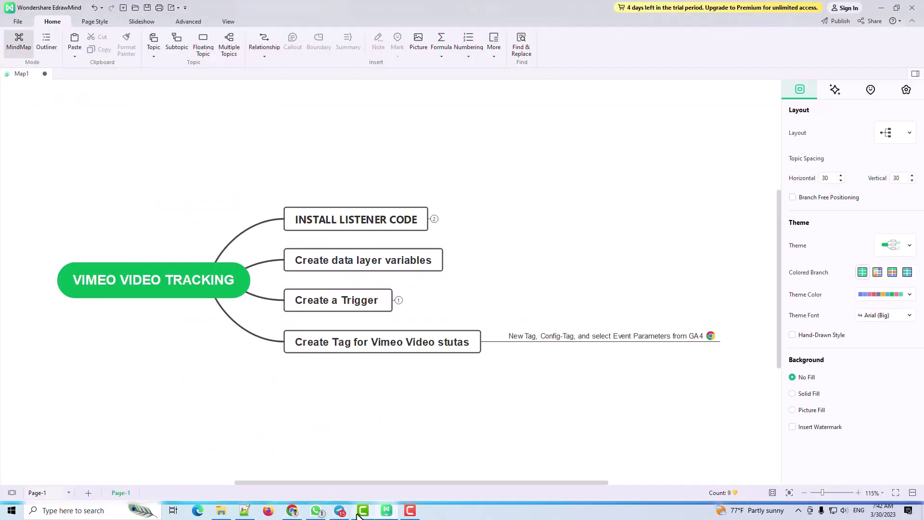
{"action": "left_click", "coordinate": [293, 511]}
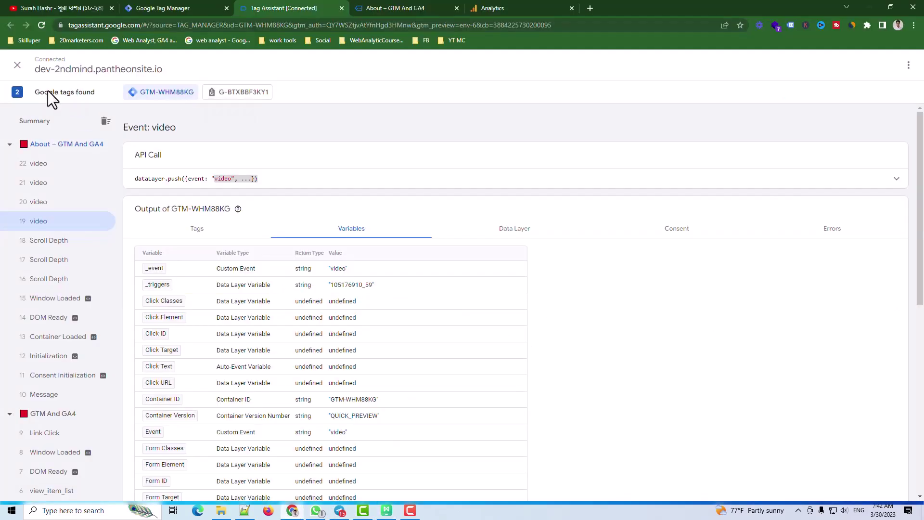
Switch to Google Tag Manager and start a new user-defined variable in the Default Workspace
{"action": "left_click", "coordinate": [163, 8]}
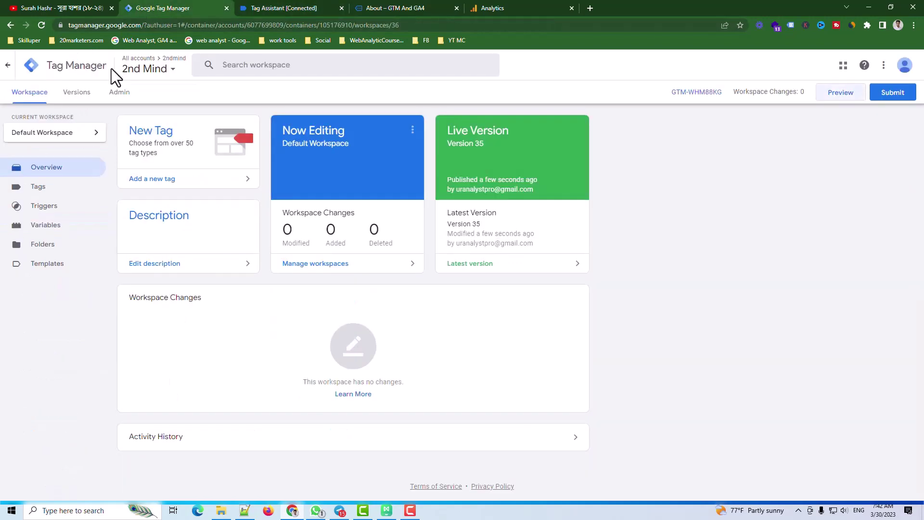
{"action": "left_click", "coordinate": [48, 227]}
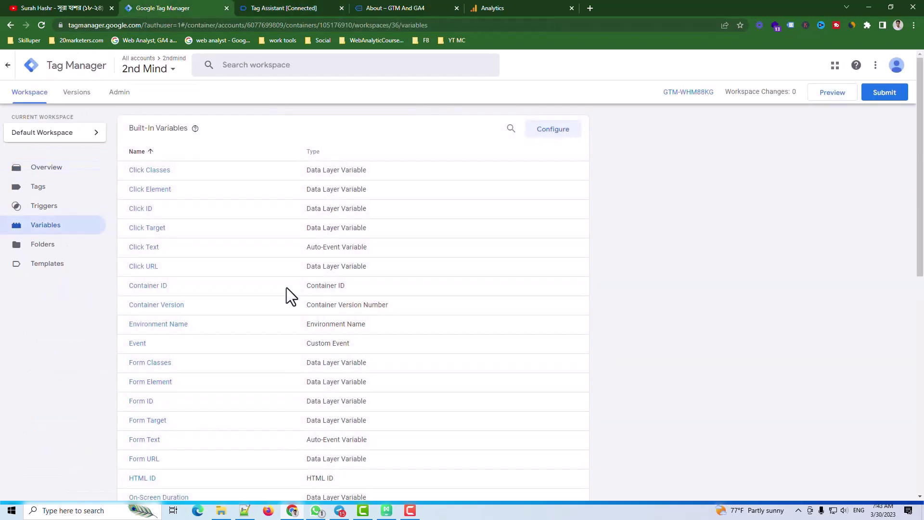
{"action": "scroll", "coordinate": [355, 289], "scroll_direction": "down", "scroll_amount": 9}
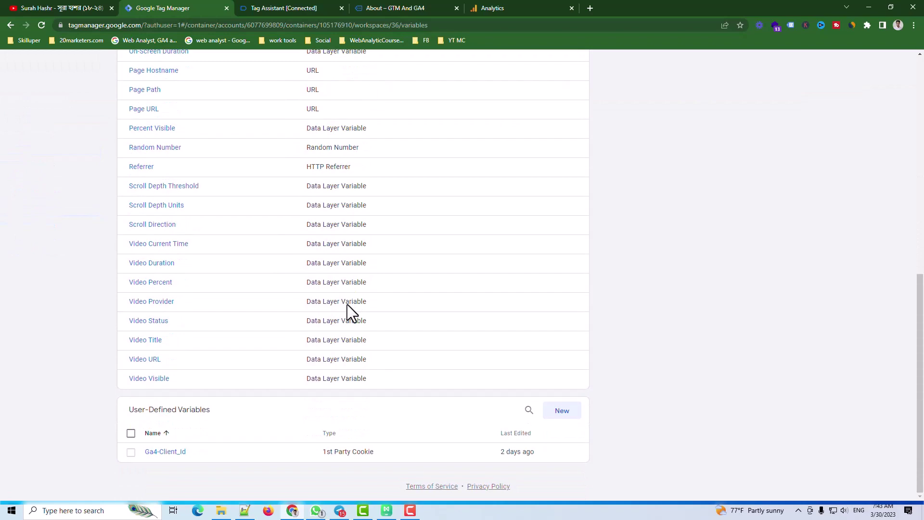
{"action": "left_click", "coordinate": [561, 410]}
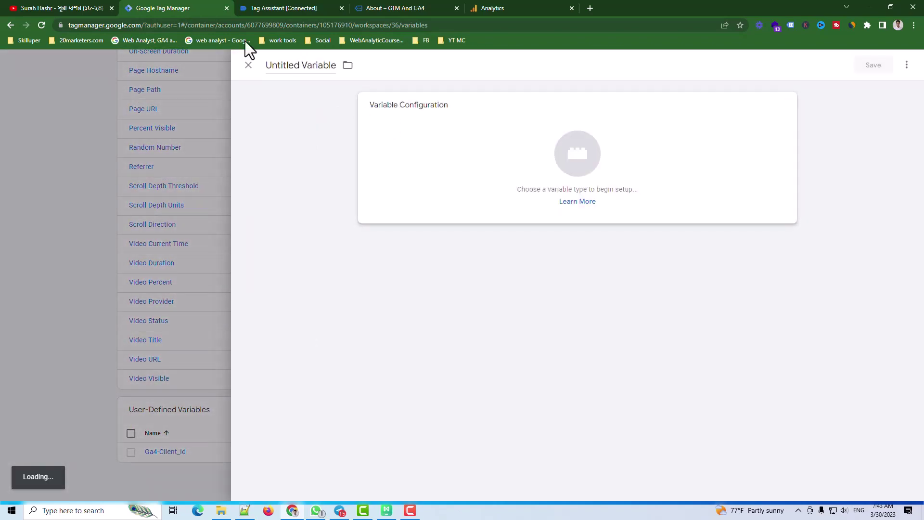
Examine the video_action, video_url, video_percent and video_title entries in the video event's data layer in Tag Assistant
{"action": "left_click", "coordinate": [300, 8]}
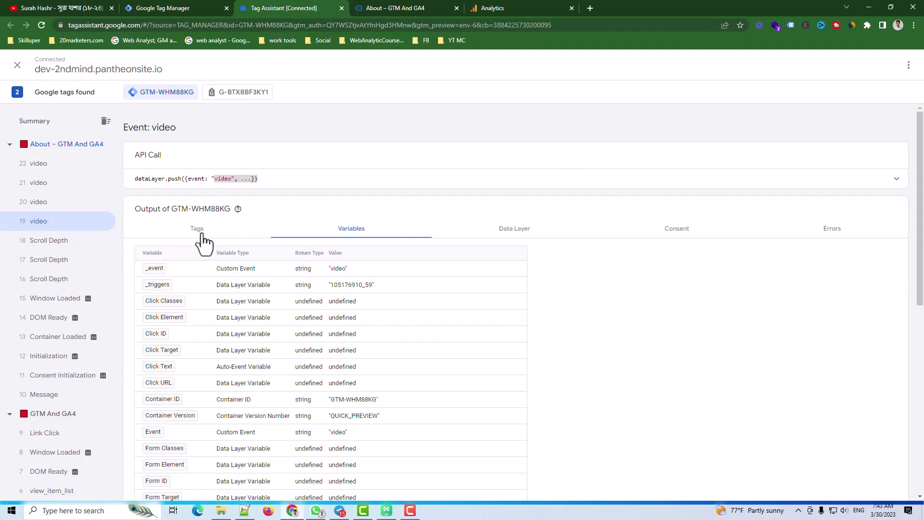
{"action": "left_click", "coordinate": [514, 228]}
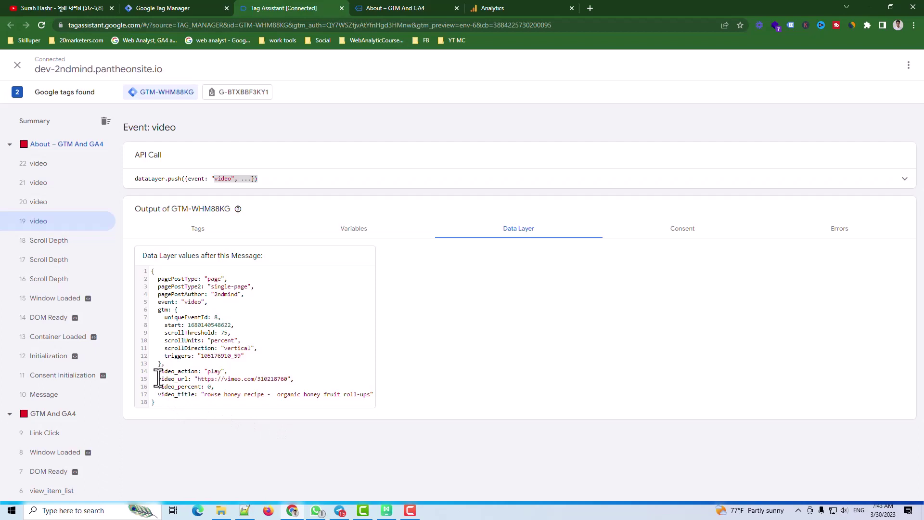
{"action": "left_click_drag", "start_coordinate": [158, 374], "coordinate": [194, 399]}
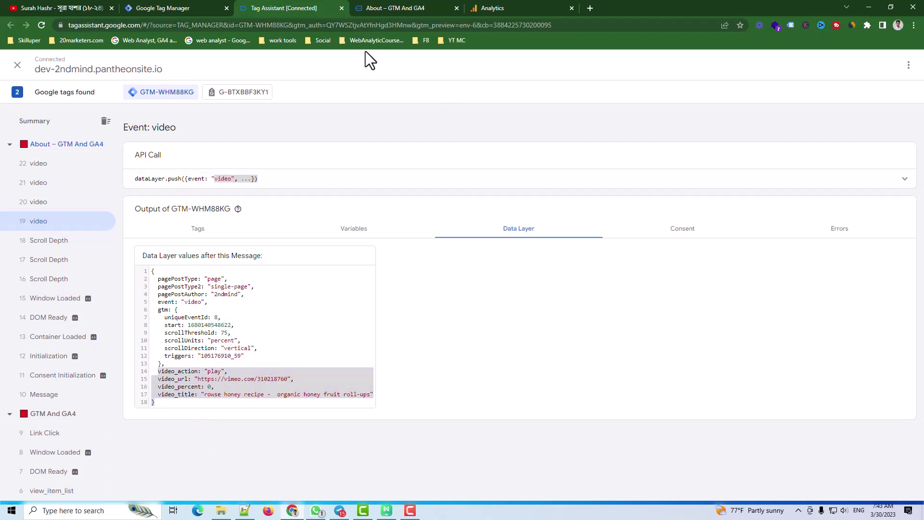
Return to the untitled variable in Google Tag Manager and set its type to Data Layer Variable
{"action": "left_click", "coordinate": [149, 8]}
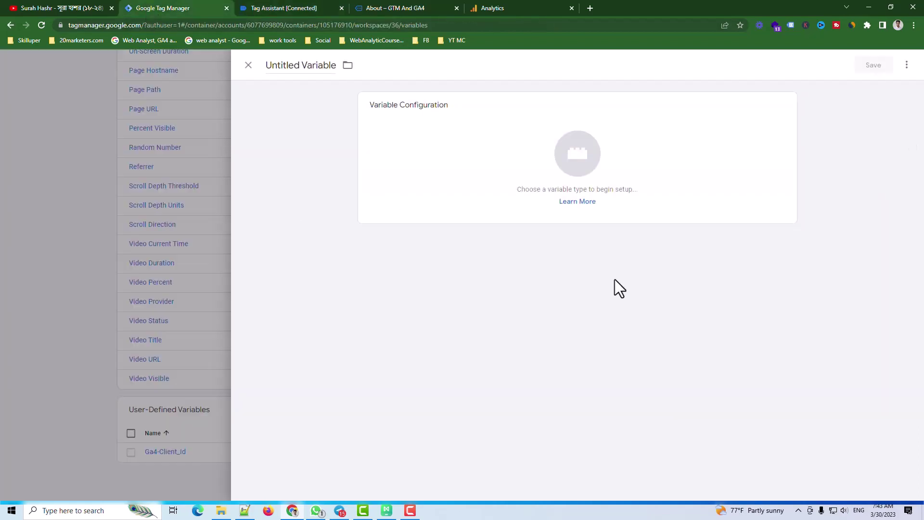
{"action": "left_click", "coordinate": [584, 165]}
{"action": "scroll", "coordinate": [678, 316], "scroll_direction": "down", "scroll_amount": 1}
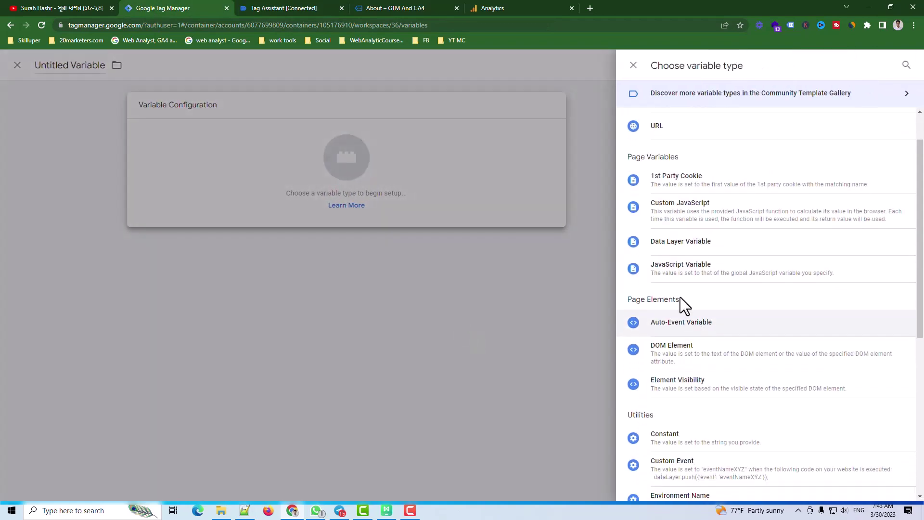
{"action": "left_click", "coordinate": [704, 244]}
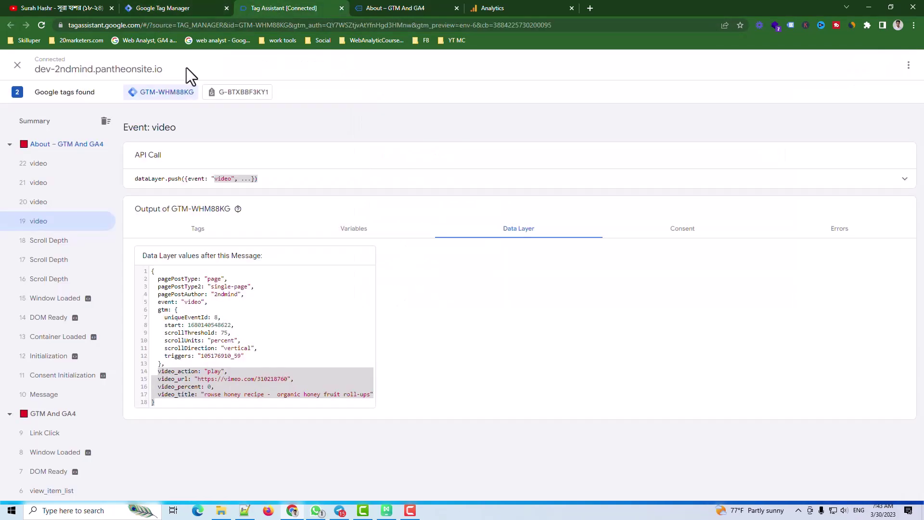
Copy the video_action key from Tag Assistant's data layer and enter it as the Data Layer Variable Name in Tag Manager
{"action": "left_click", "coordinate": [243, 8]}
{"action": "double_click", "coordinate": [182, 371]}
{"action": "key", "text": "ctrl+c"}
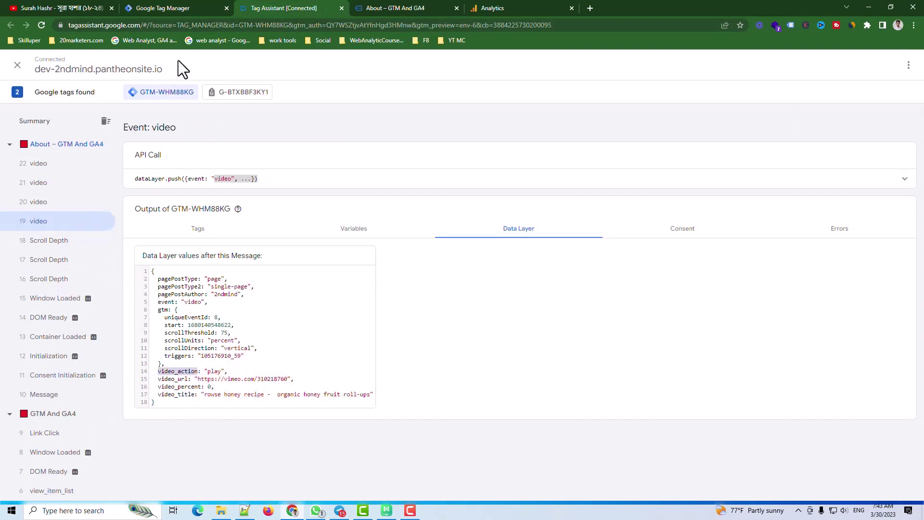
{"action": "left_click", "coordinate": [180, 8]}
{"action": "left_click", "coordinate": [390, 202]}
{"action": "key", "text": "ctrl+v"}
Name the variable "dlv-Vimeo-video_action -Variable" and save it
{"action": "left_click_drag", "start_coordinate": [299, 66], "coordinate": [266, 65]}
{"action": "key", "text": "ctrl+v"}
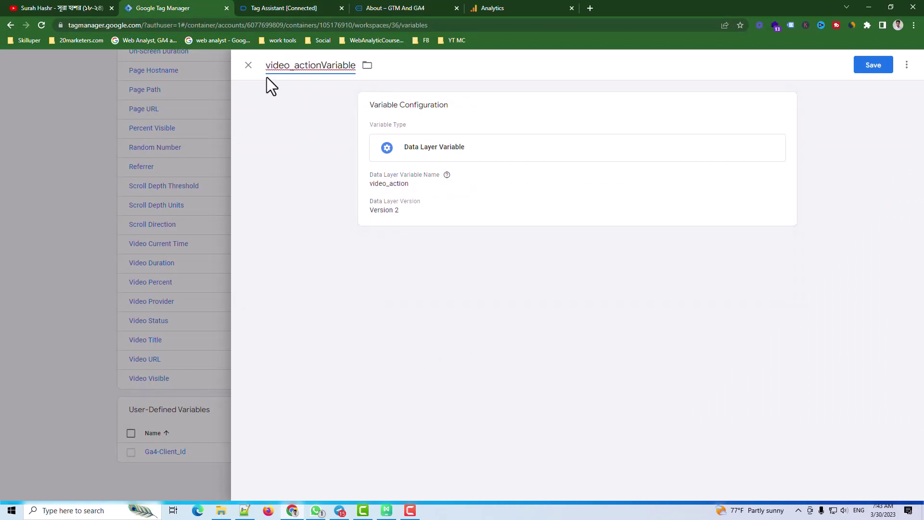
{"action": "key", "text": "Home"}
{"action": "type", "text": "dlv-"}
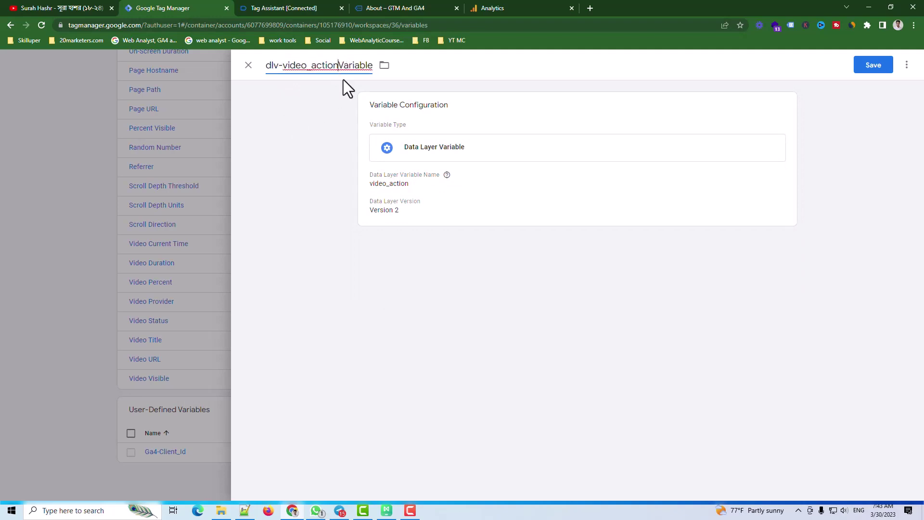
{"action": "left_click", "coordinate": [284, 65]}
{"action": "type", "text": "Vimeo"}
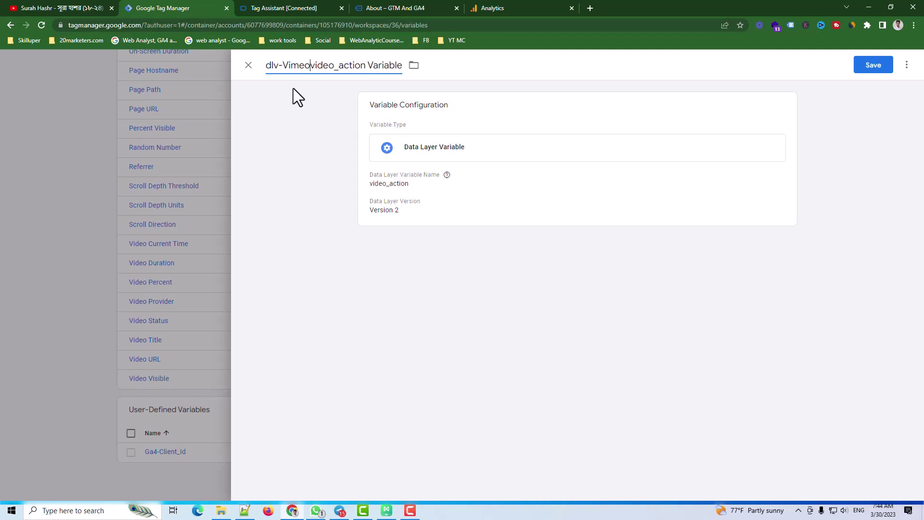
{"action": "type", "text": "-"}
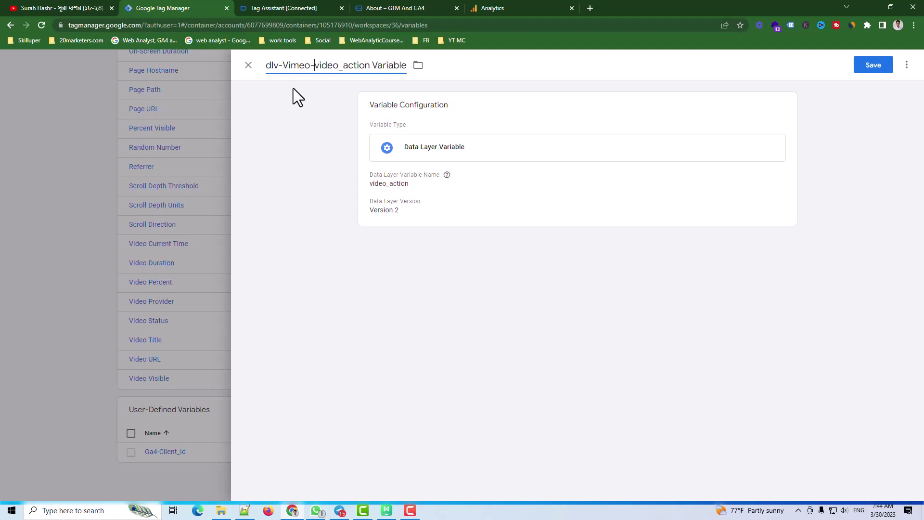
{"action": "left_click", "coordinate": [375, 71]}
{"action": "type", "text": "-"}
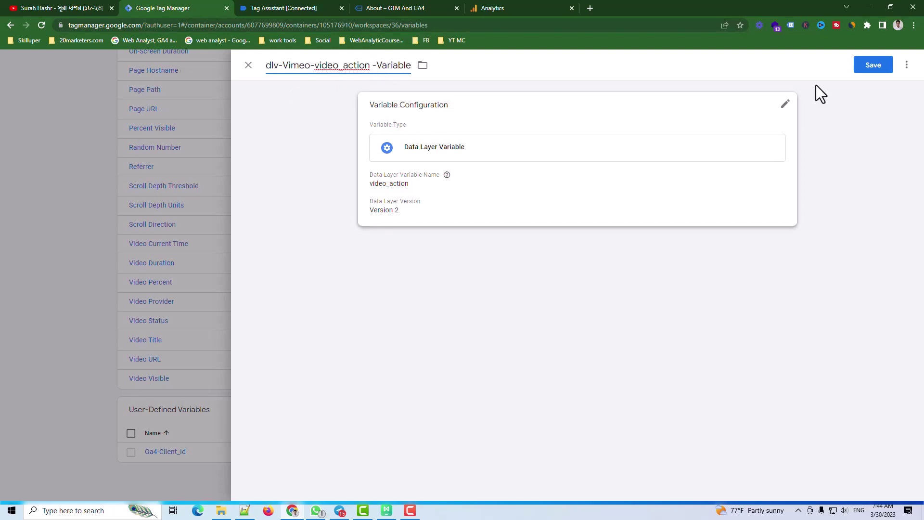
{"action": "left_click", "coordinate": [862, 70]}
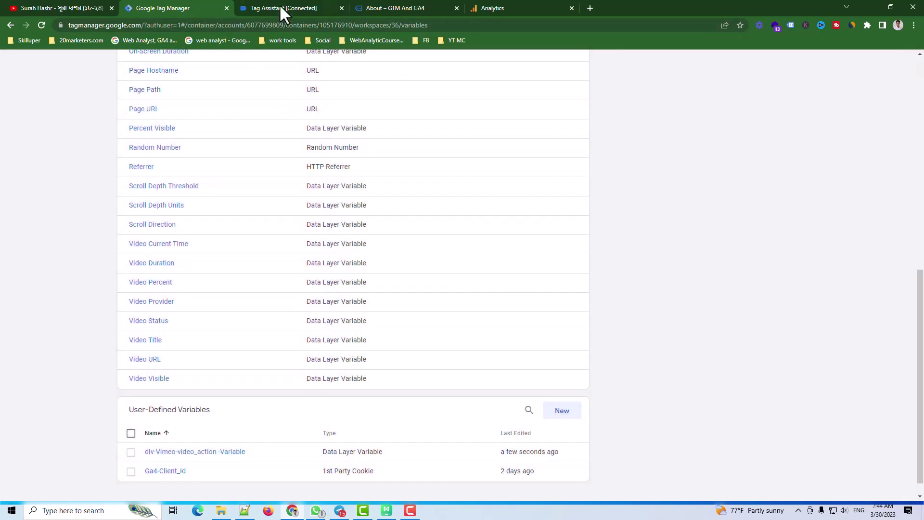
Copy the video_url key from Tag Assistant and set up a new Data Layer Variable in Tag Manager with video_url as its data layer name
{"action": "left_click", "coordinate": [280, 7]}
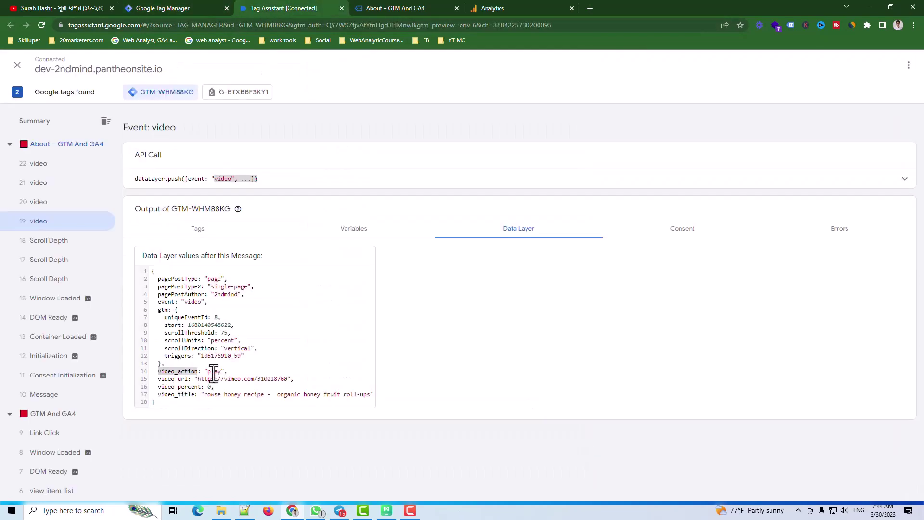
{"action": "double_click", "coordinate": [179, 380]}
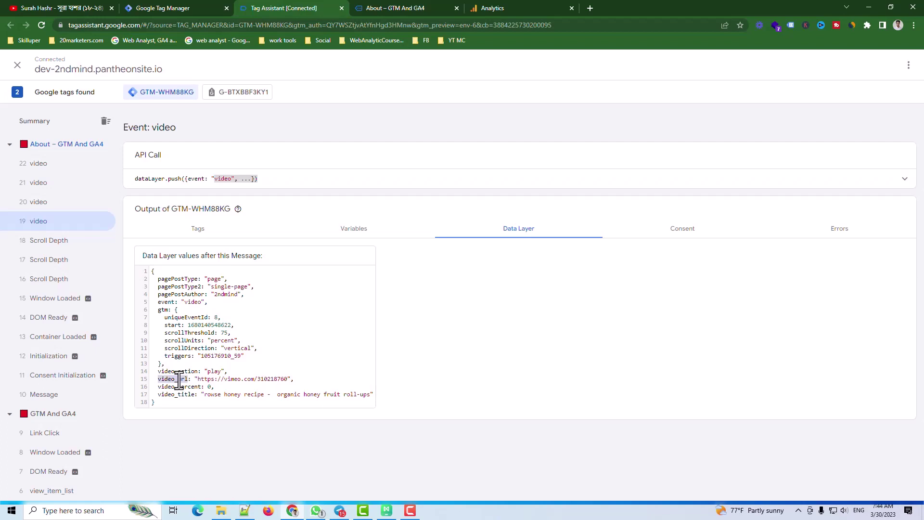
{"action": "left_click", "coordinate": [175, 8]}
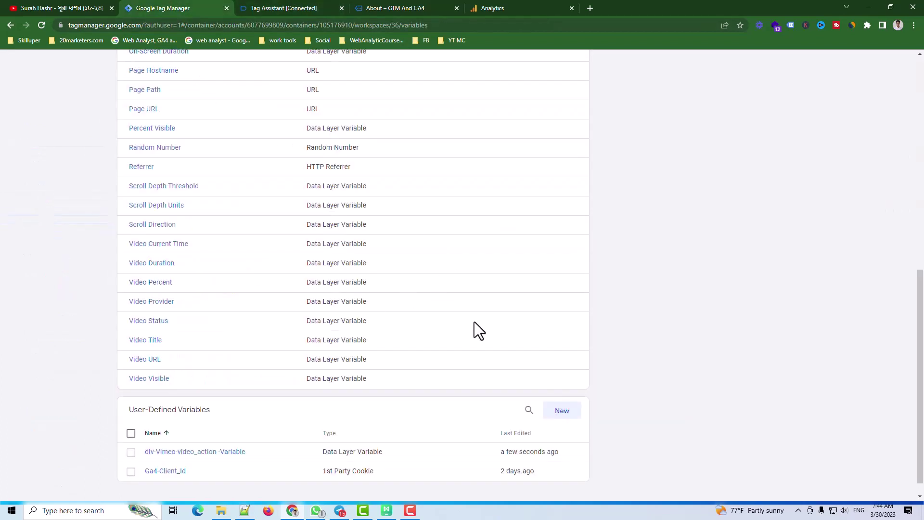
{"action": "left_click", "coordinate": [568, 413]}
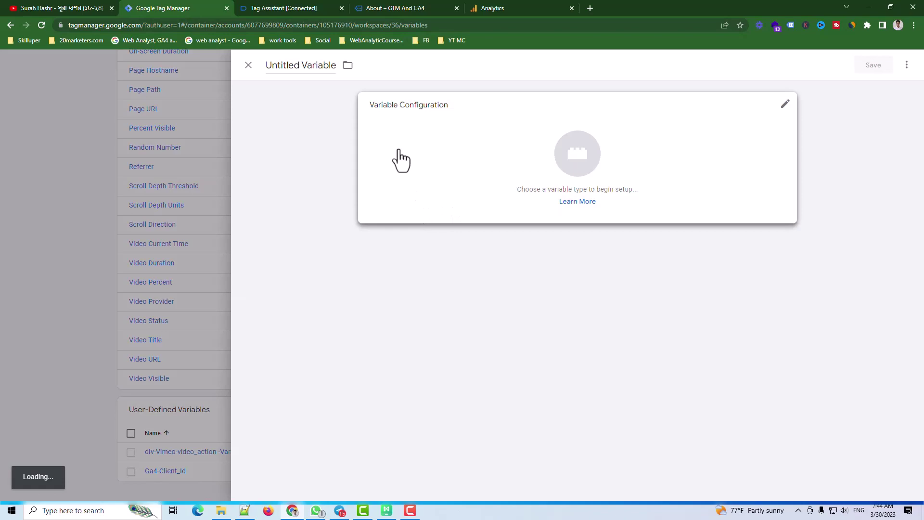
{"action": "left_click", "coordinate": [593, 166]}
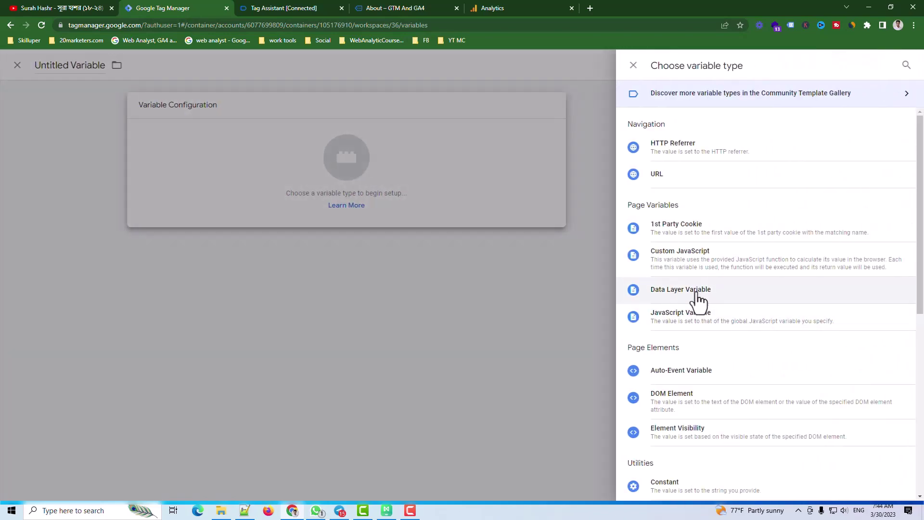
{"action": "left_click", "coordinate": [700, 291]}
{"action": "left_click", "coordinate": [402, 204]}
{"action": "type", "text": "video_url"}
Name the variable "dlv-Vimeo-video_url-Variable" and save it
{"action": "double_click", "coordinate": [267, 68]}
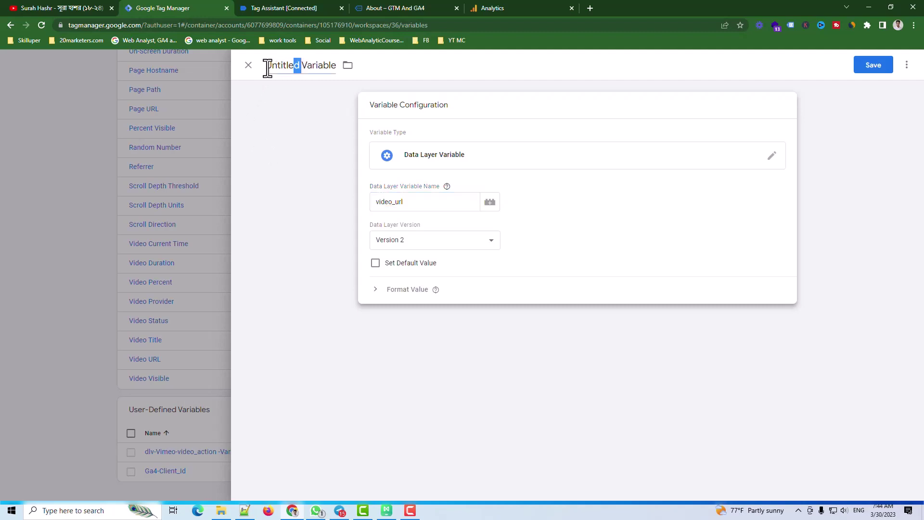
{"action": "type", "text": "dlv"}
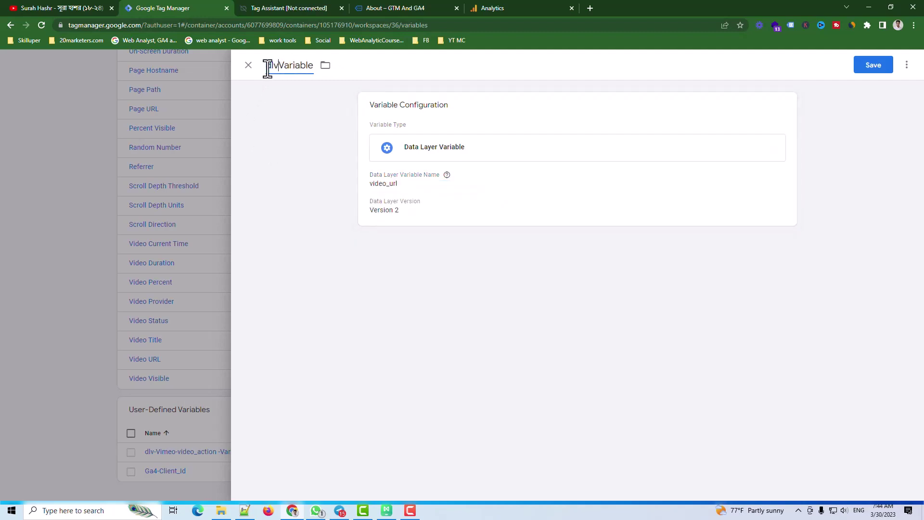
{"action": "type", "text": "-video_url"}
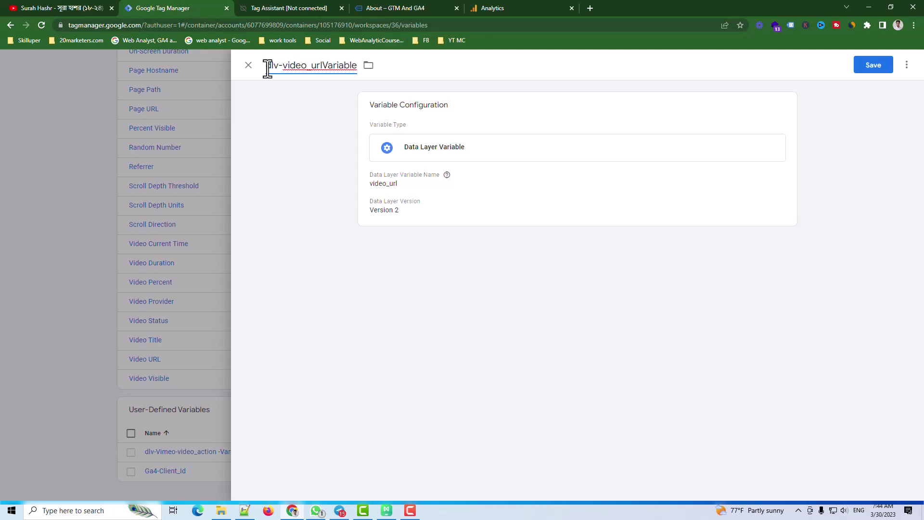
{"action": "left_click", "coordinate": [283, 66]}
{"action": "type", "text": "Vimeo"}
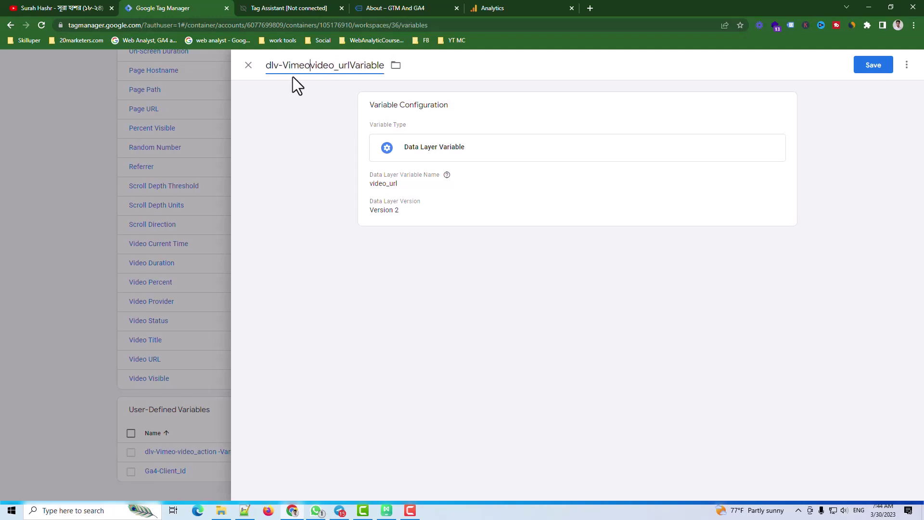
{"action": "type", "text": "-"}
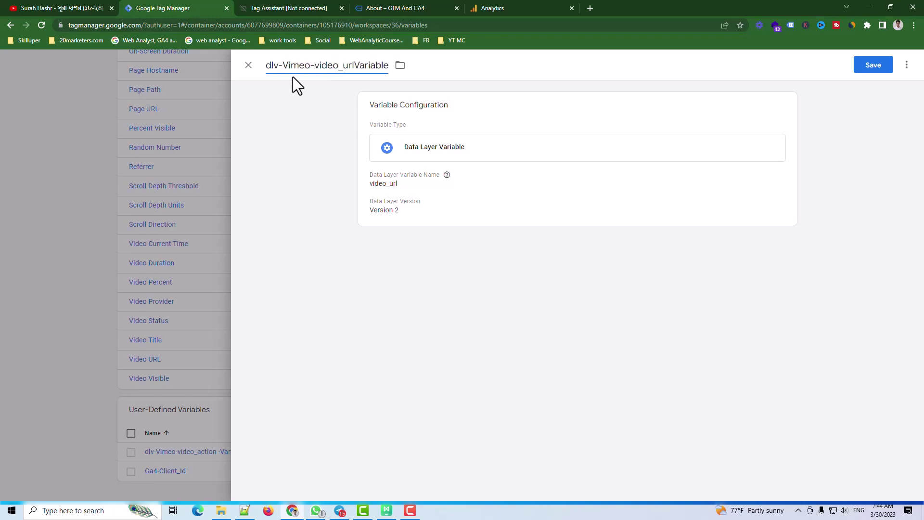
{"action": "left_click", "coordinate": [355, 66]}
{"action": "type", "text": "-"}
{"action": "left_click", "coordinate": [872, 67]}
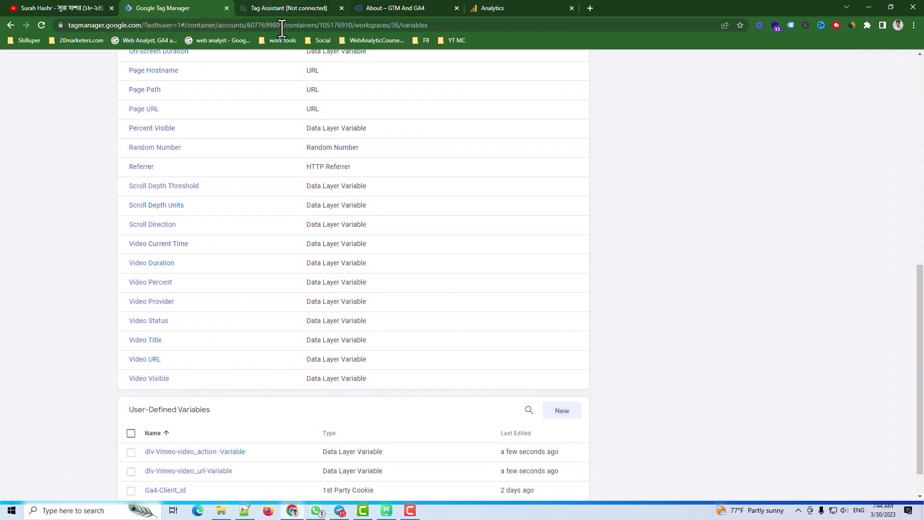
Copy the video_percent key from Tag Assistant and set up a new Data Layer Variable in Tag Manager with video_percent as its data layer name
{"action": "key", "text": "ctrl+Tab"}
{"action": "double_click", "coordinate": [179, 415]}
{"action": "key", "text": "ctrl+c"}
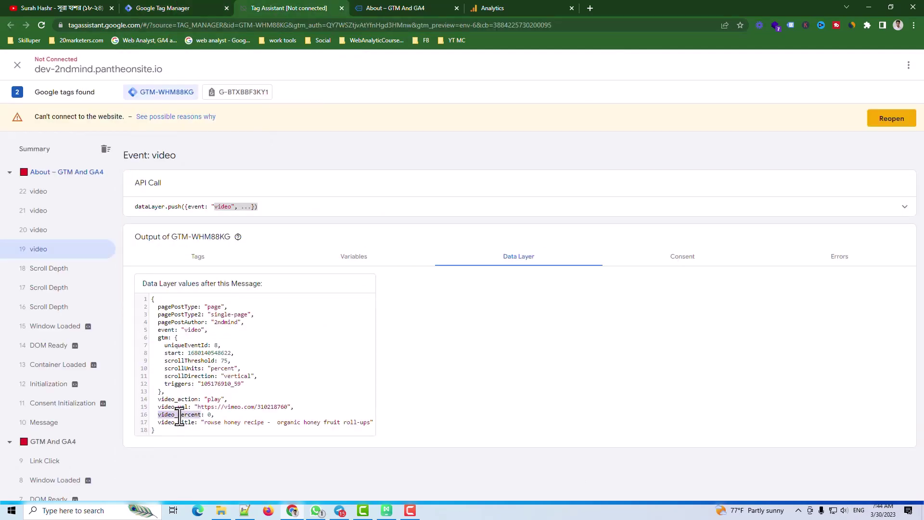
{"action": "left_click", "coordinate": [196, 7]}
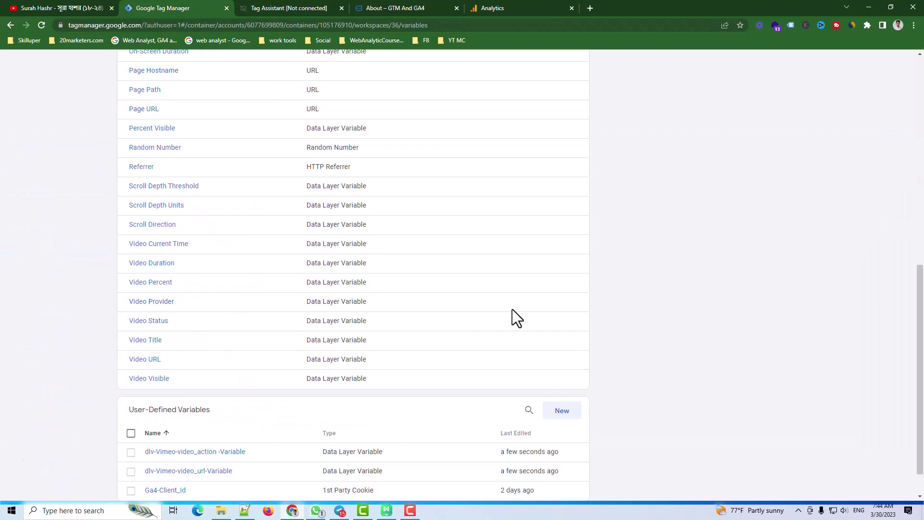
{"action": "left_click", "coordinate": [562, 410]}
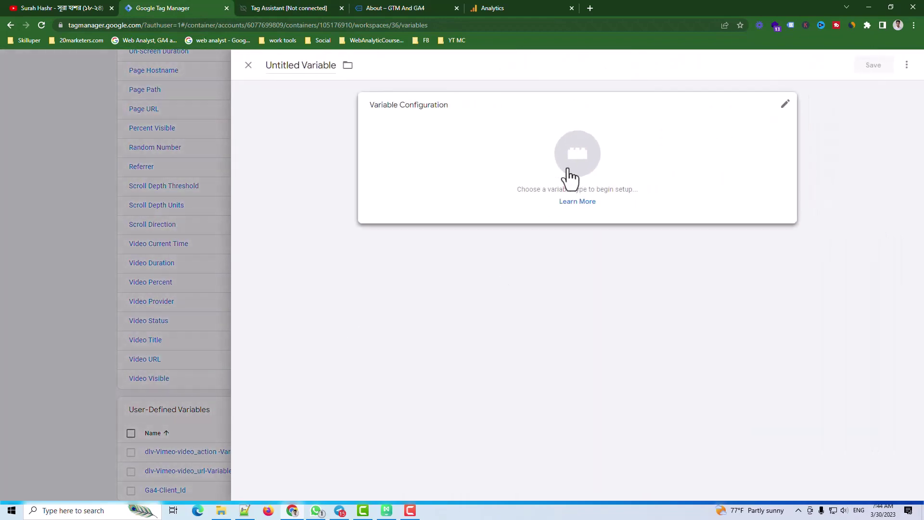
{"action": "left_click", "coordinate": [568, 174]}
{"action": "left_click", "coordinate": [709, 297]}
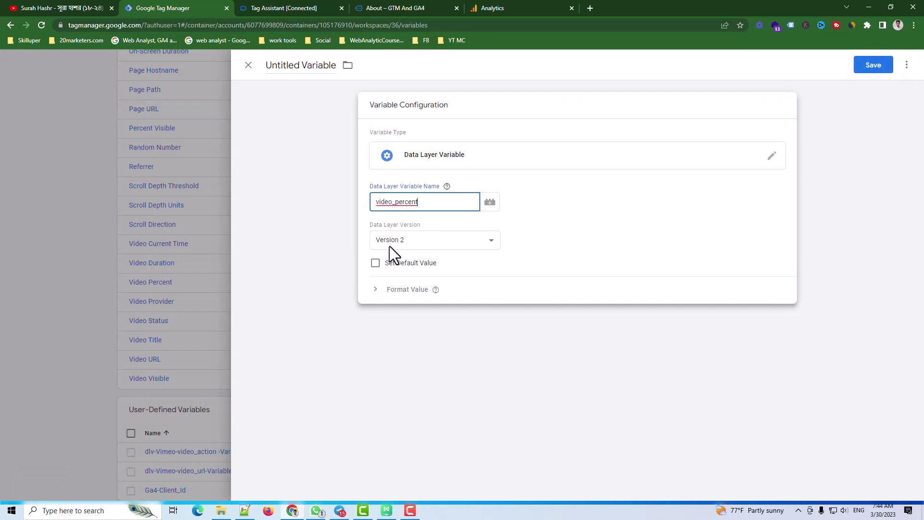
Name the variable "dlv-Vimeo-video_percent- Variable" and save it
{"action": "left_click_drag", "start_coordinate": [301, 65], "coordinate": [261, 65]}
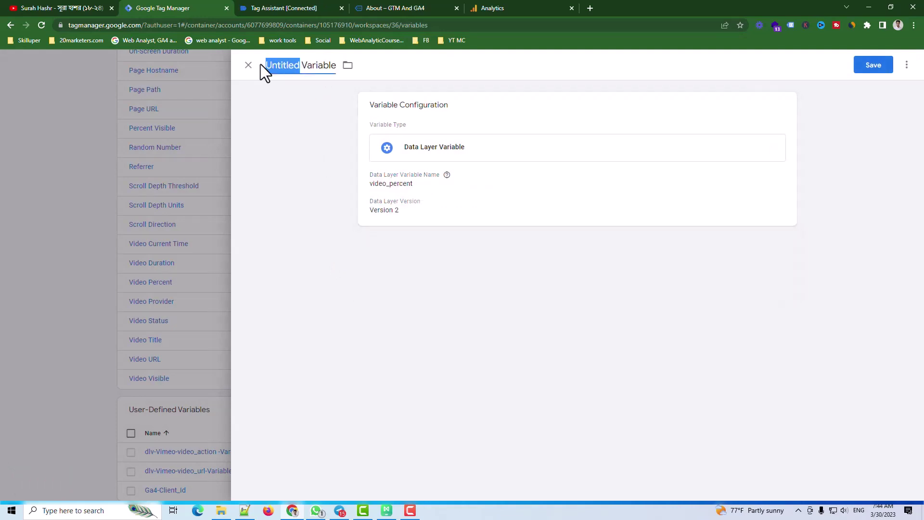
{"action": "type", "text": "dlv-"}
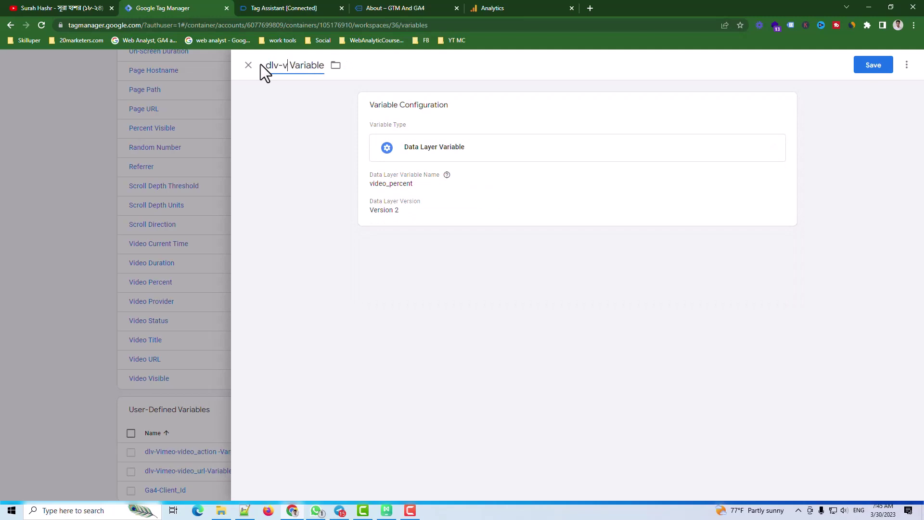
{"action": "type", "text": "Vimeo"}
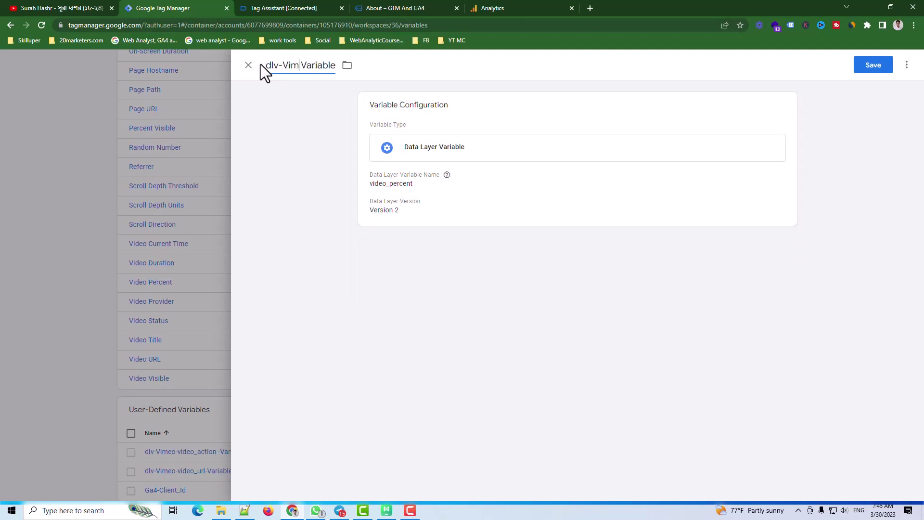
{"action": "type", "text": "-"}
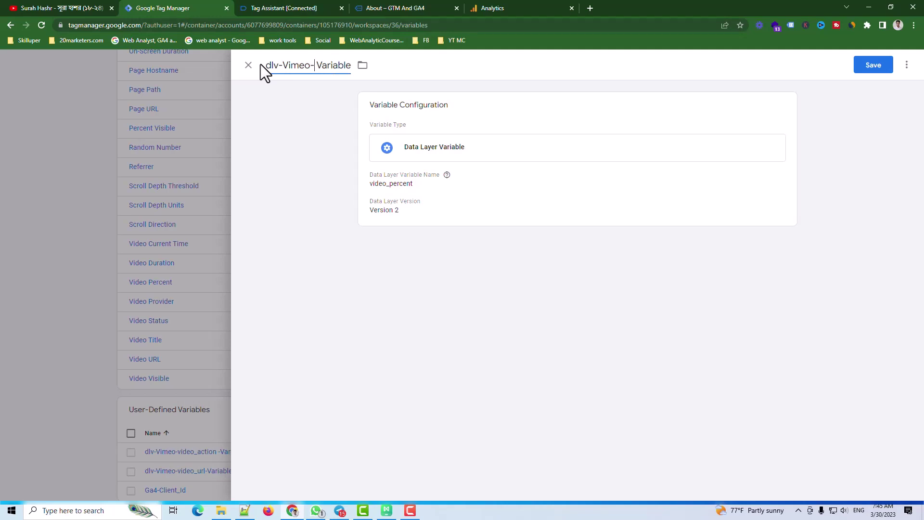
{"action": "type", "text": "-"}
{"action": "key", "text": "ctrl+v"}
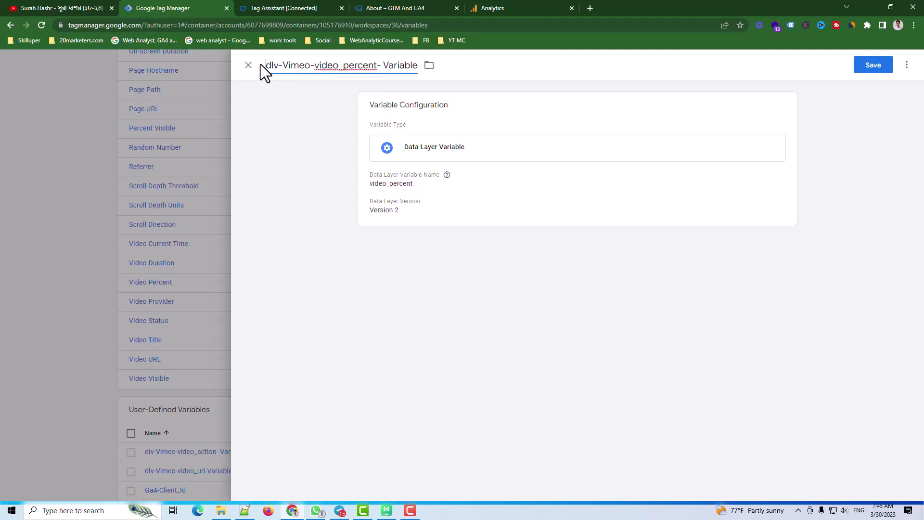
{"action": "left_click", "coordinate": [870, 69]}
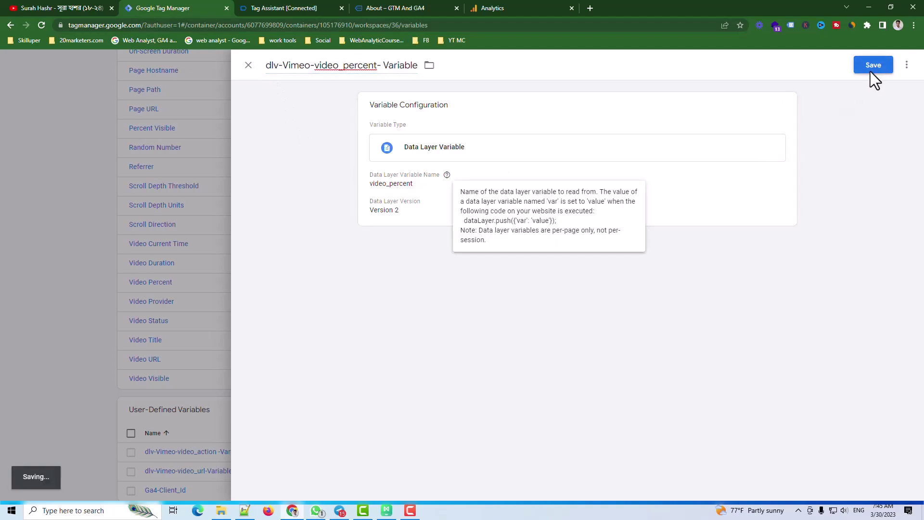
Copy the video_title key from Tag Assistant and set up a new Data Layer Variable in Tag Manager with video_title as its data layer name
{"action": "left_click", "coordinate": [288, 4]}
{"action": "double_click", "coordinate": [186, 395]}
{"action": "key", "text": "ctrl+c"}
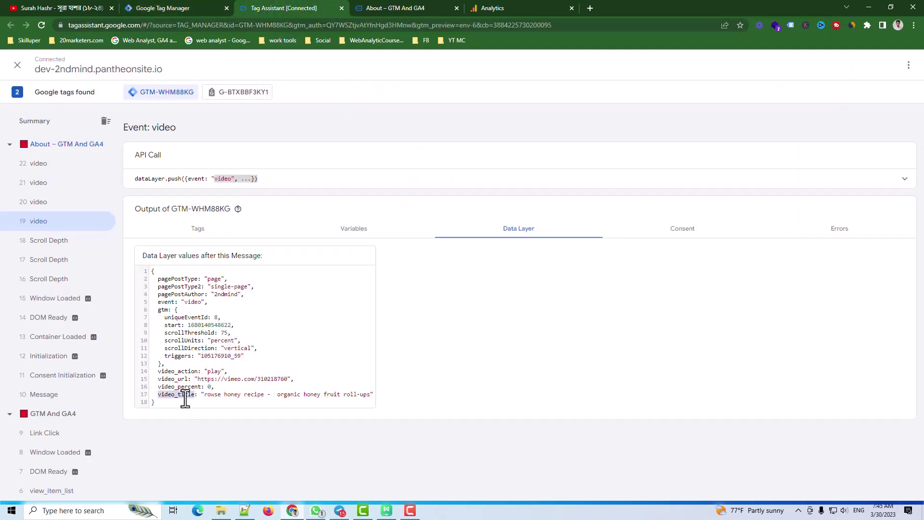
{"action": "left_click", "coordinate": [176, 7]}
{"action": "left_click", "coordinate": [562, 410]}
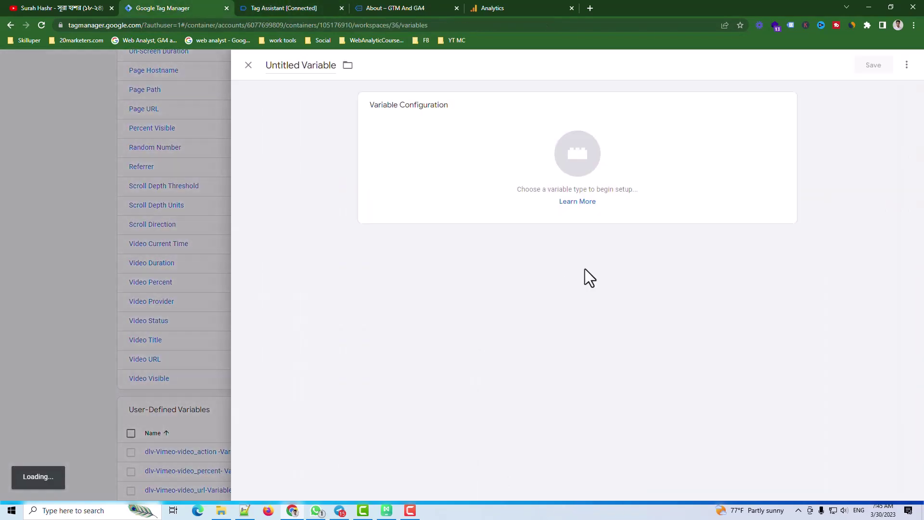
{"action": "left_click", "coordinate": [590, 151]}
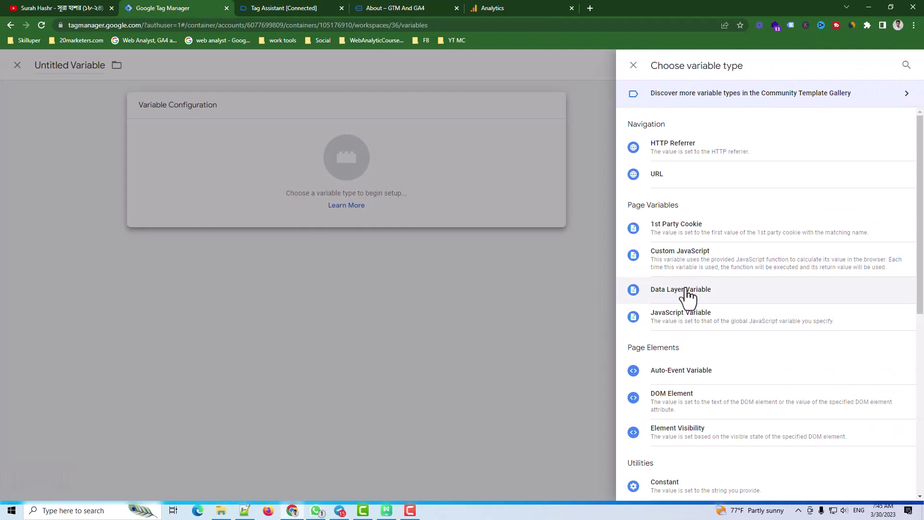
{"action": "left_click", "coordinate": [687, 292]}
{"action": "left_click", "coordinate": [423, 203]}
{"action": "type", "text": "video_title"}
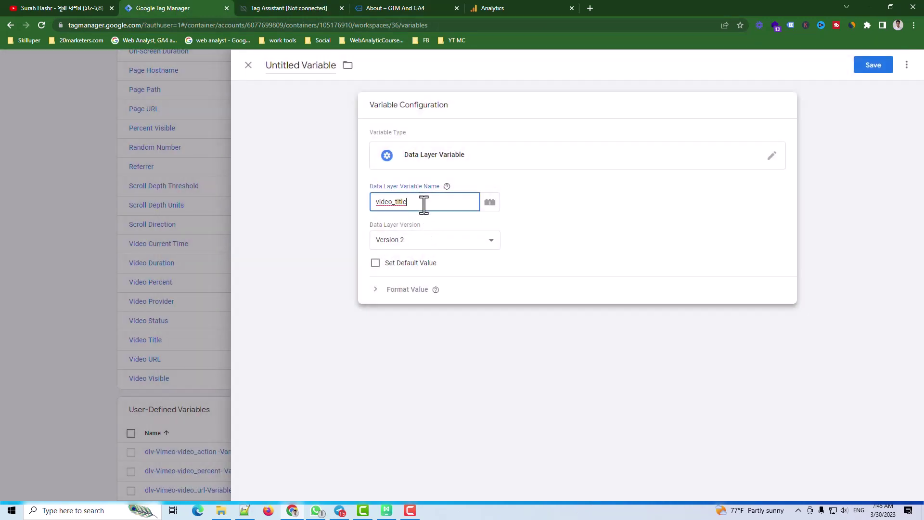
Name the variable "dlv-Vimeo-video_title- Variable" and save it
{"action": "double_click", "coordinate": [277, 66]}
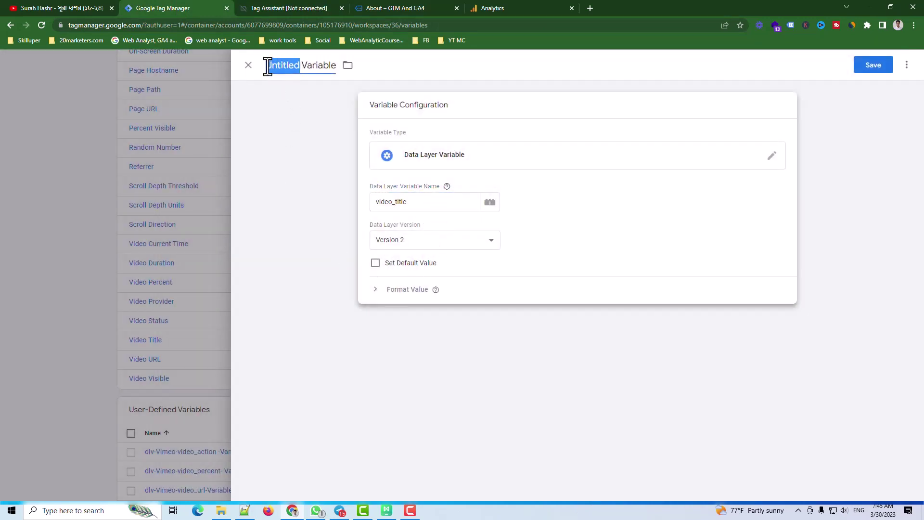
{"action": "key", "text": "BackSpace"}
{"action": "type", "text": "dlv-"}
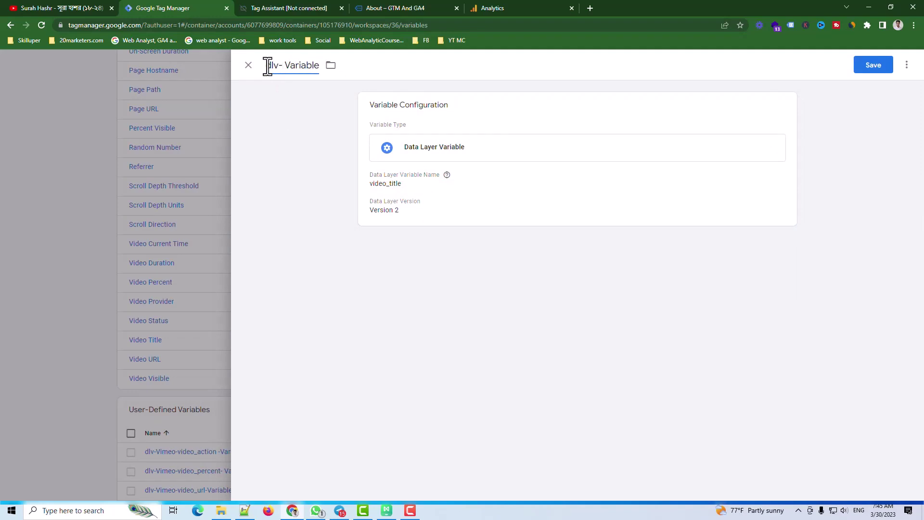
{"action": "type", "text": "Vimeo-"}
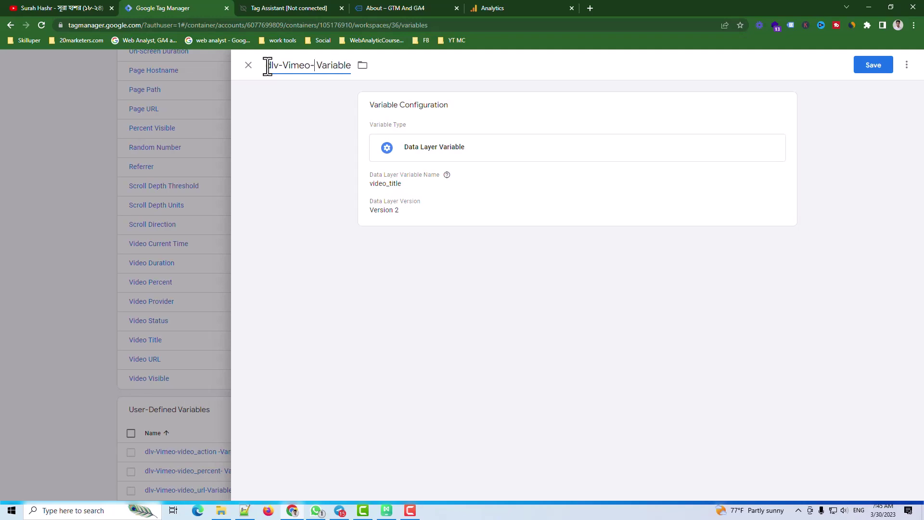
{"action": "type", "text": "-"}
{"action": "key", "text": "ctrl+v"}
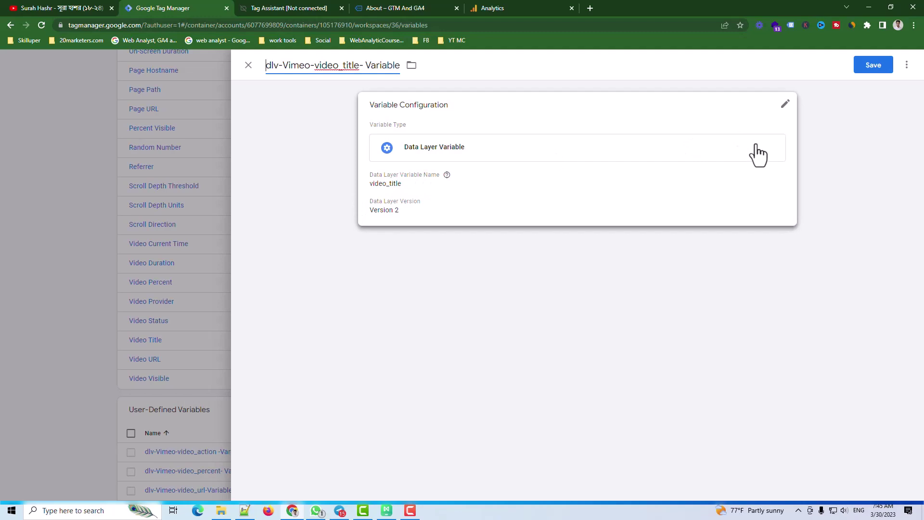
{"action": "left_click", "coordinate": [874, 67]}
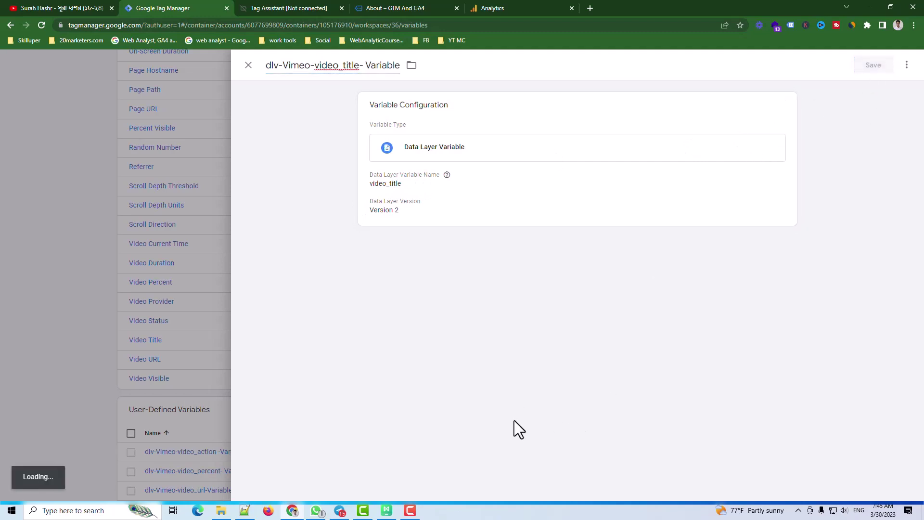
{"action": "scroll", "coordinate": [289, 410], "scroll_direction": "down", "scroll_amount": 2}
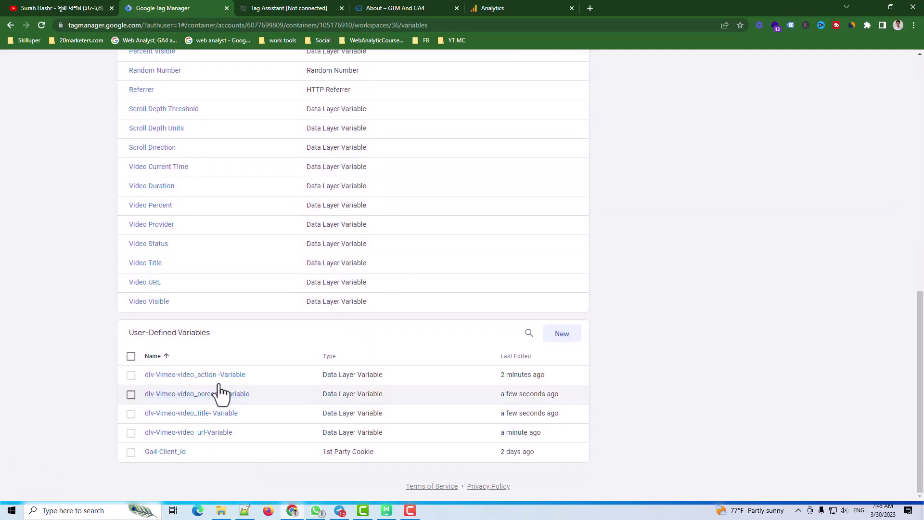
Check the Vimeo tracking plan in EdrawMind, and create a new trigger of type Custom Event in Tag Manager
{"action": "left_click", "coordinate": [386, 510]}
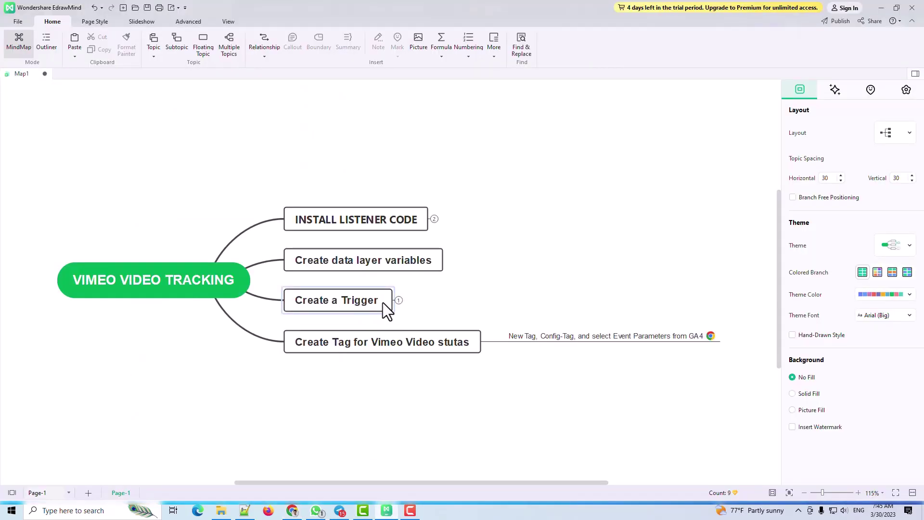
{"action": "left_click", "coordinate": [292, 510]}
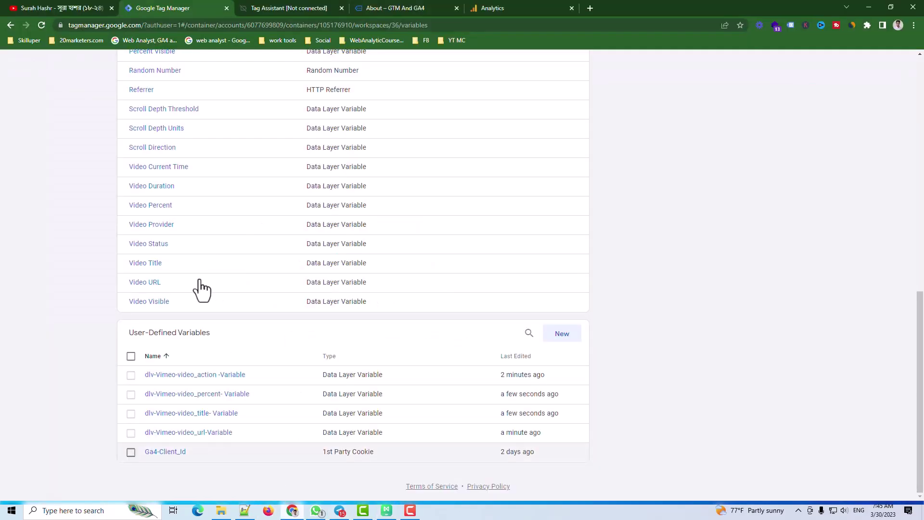
{"action": "scroll", "coordinate": [134, 144], "scroll_direction": "up", "scroll_amount": 10}
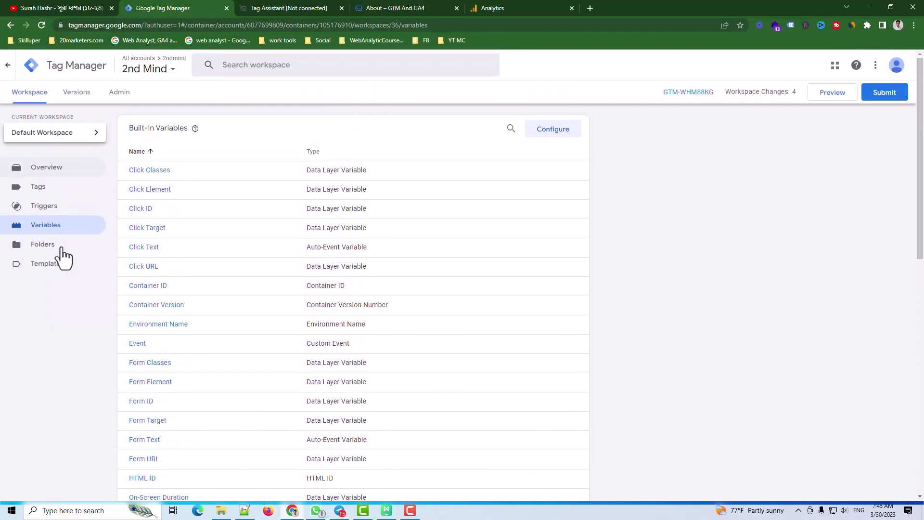
{"action": "left_click", "coordinate": [48, 207]}
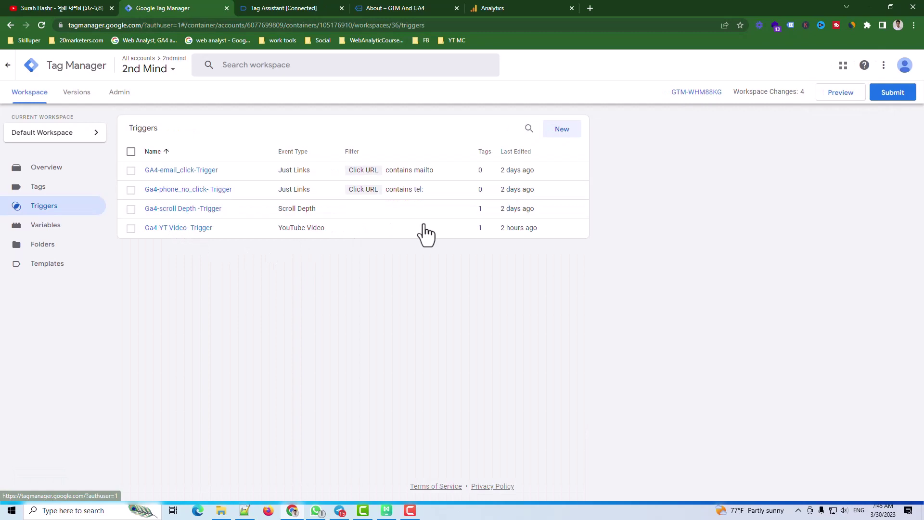
{"action": "left_click", "coordinate": [562, 129]}
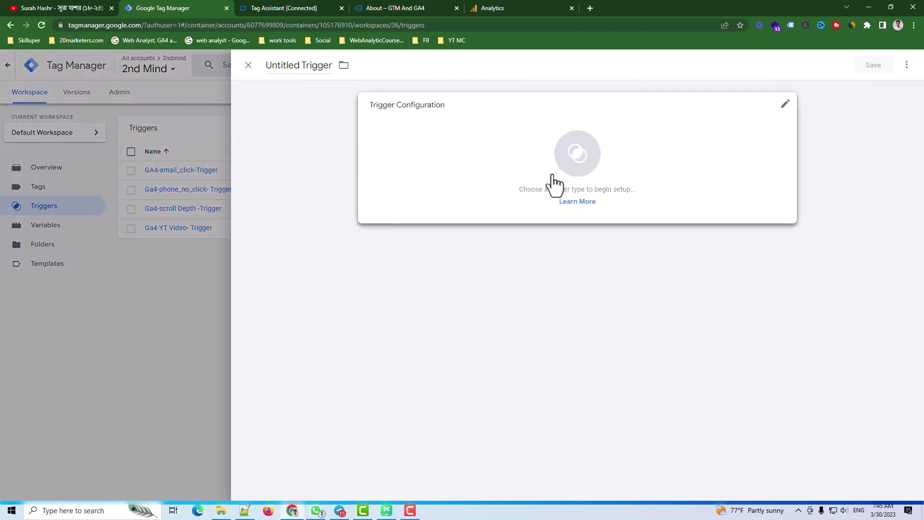
{"action": "left_click", "coordinate": [585, 157]}
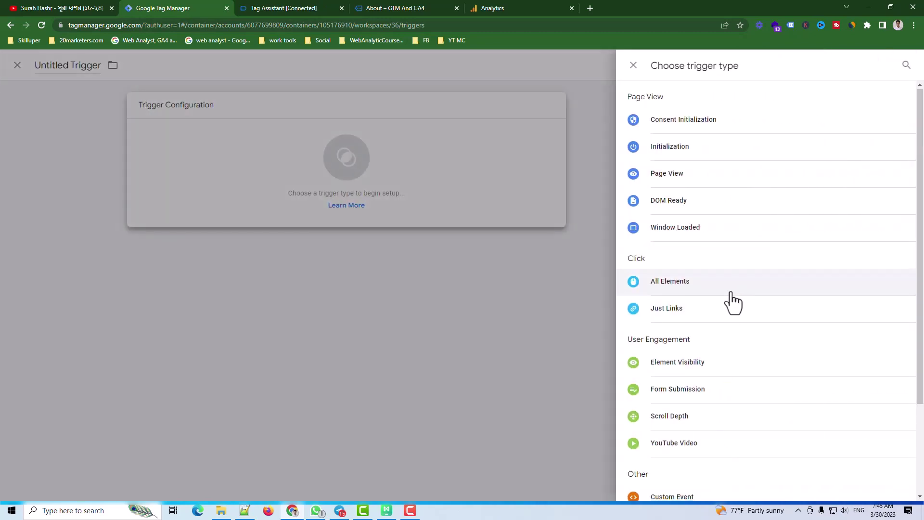
{"action": "scroll", "coordinate": [733, 302], "scroll_direction": "down", "scroll_amount": 3}
{"action": "left_click", "coordinate": [685, 385]}
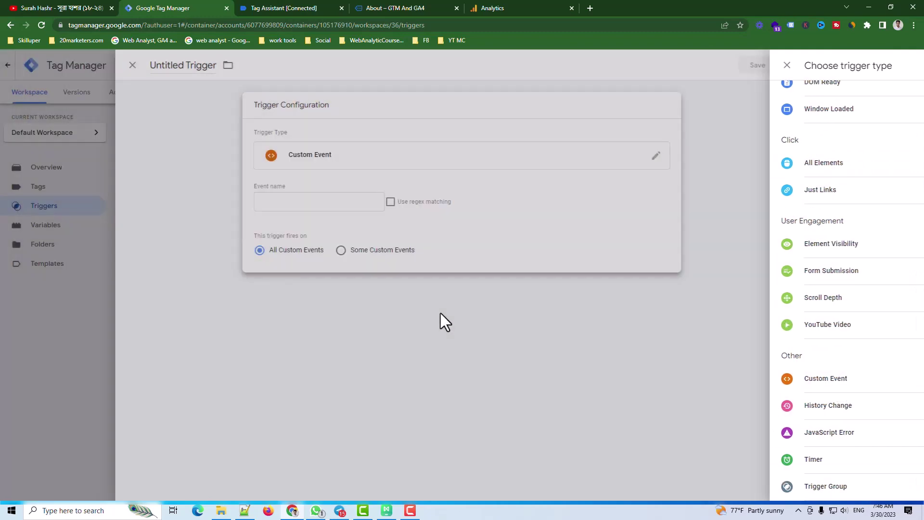
Copy the event value video from Tag Assistant's data layer and enter it as the Custom Event trigger's event name in Tag Manager
{"action": "left_click", "coordinate": [417, 202]}
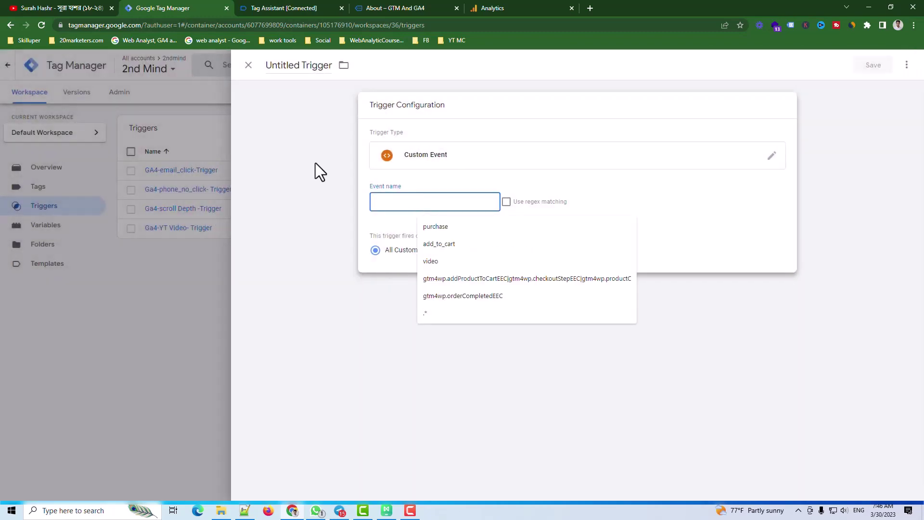
{"action": "left_click", "coordinate": [289, 8]}
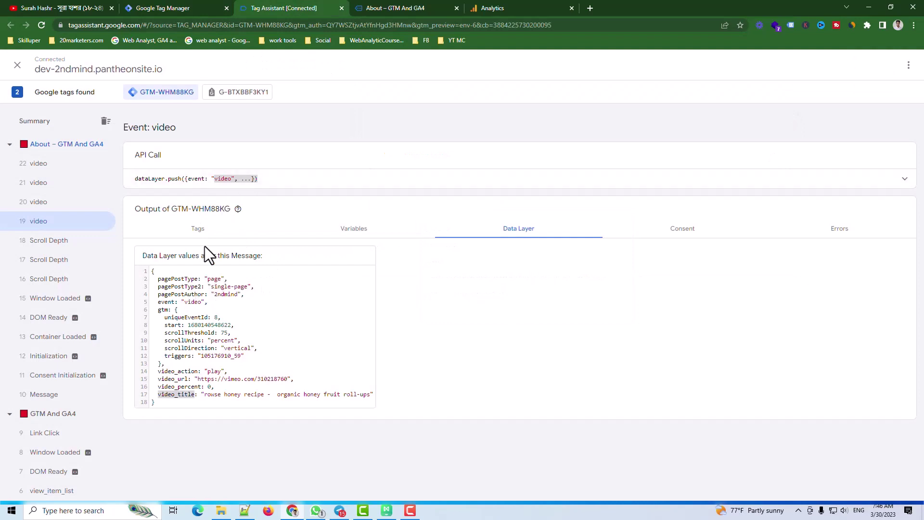
{"action": "left_click", "coordinate": [196, 303]}
{"action": "double_click", "coordinate": [196, 302]}
{"action": "key", "text": "ctrl+c"}
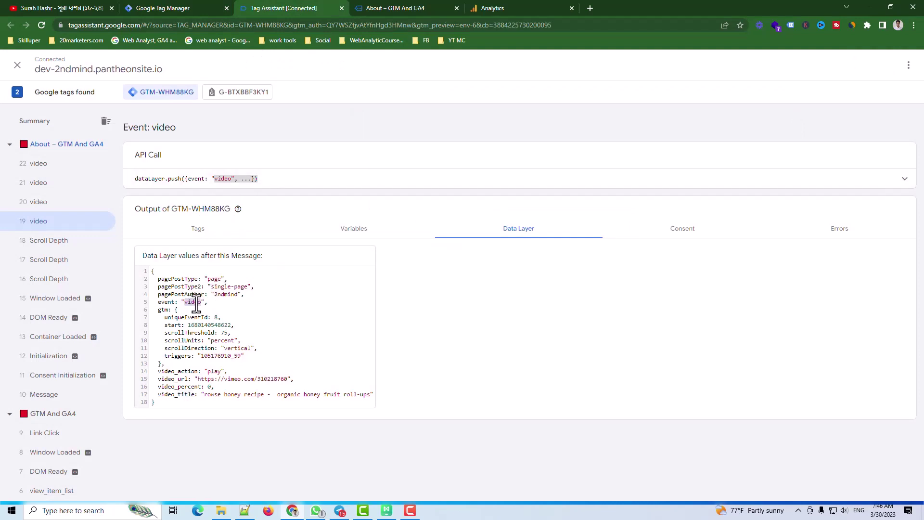
{"action": "left_click", "coordinate": [177, 10]}
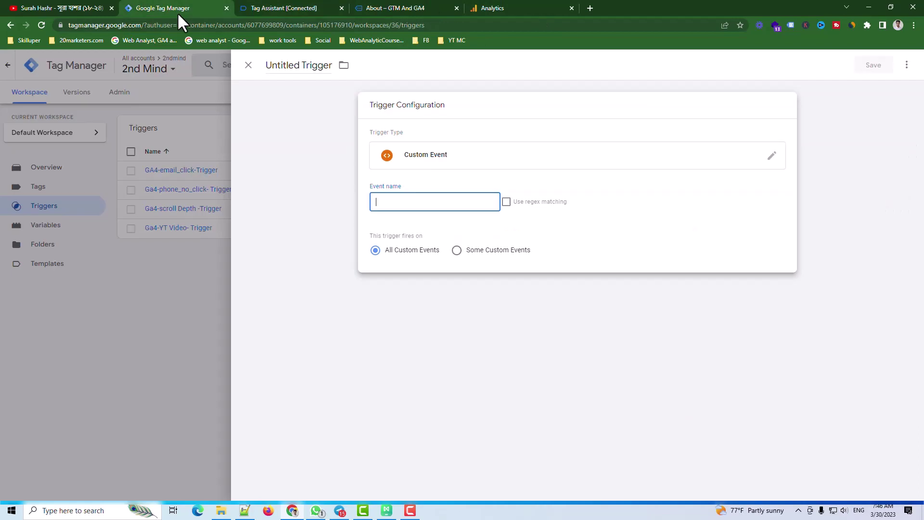
{"action": "key", "text": "ctrl+v"}
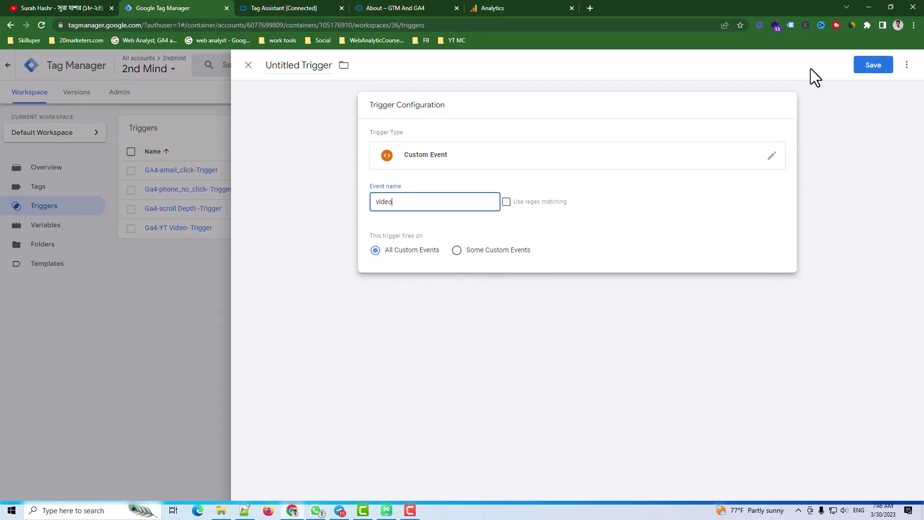
Name the trigger "Ga4-Vimeo-Video- Trigger" and save it
{"action": "left_click_drag", "start_coordinate": [301, 67], "coordinate": [272, 68]}
{"action": "key", "text": "BackSpace"}
{"action": "key", "text": "BackSpace"}
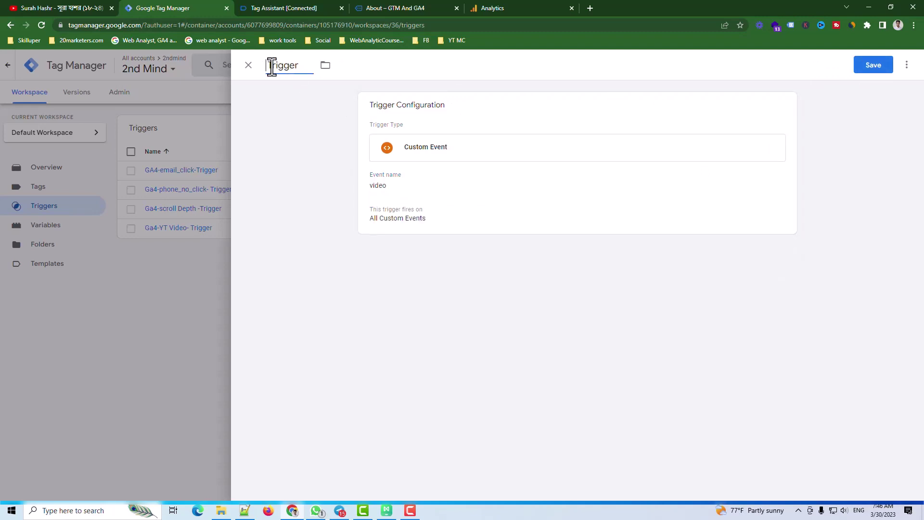
{"action": "type", "text": "Ga4-Vimeo "}
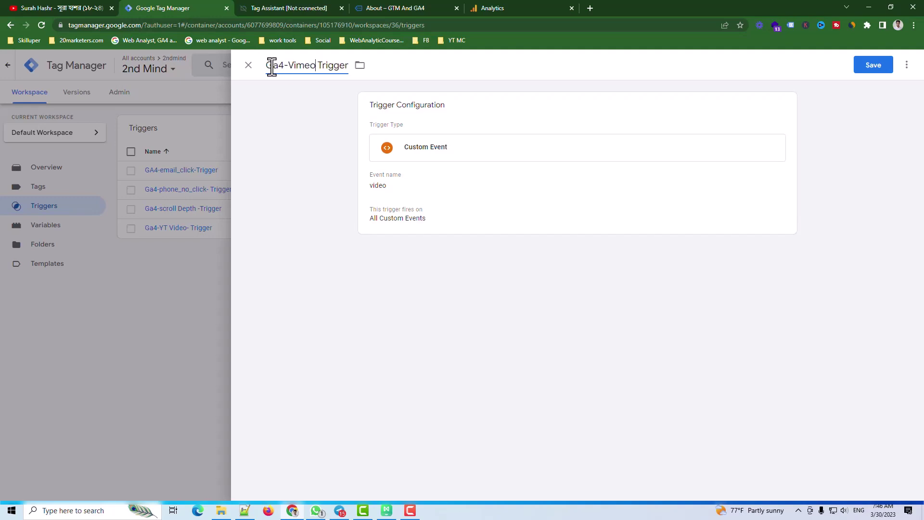
{"action": "type", "text": "-Video"}
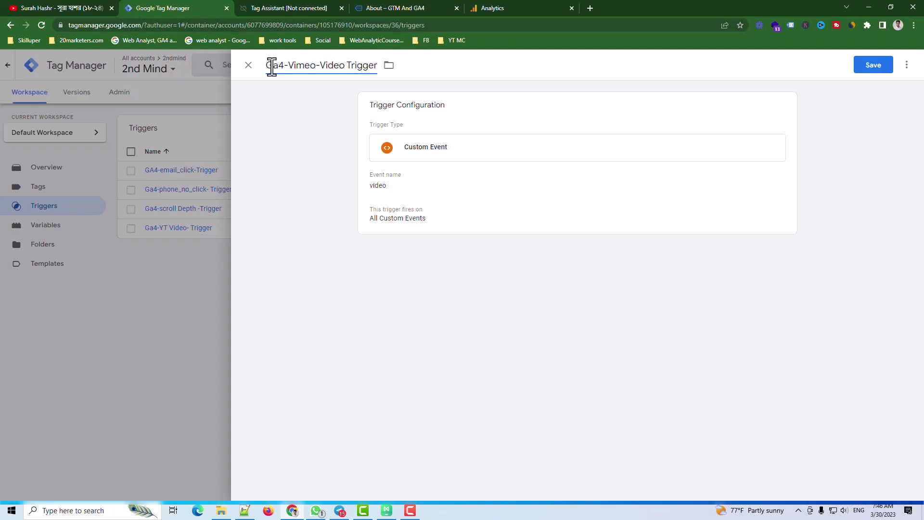
{"action": "type", "text": "-"}
{"action": "left_click", "coordinate": [874, 65]}
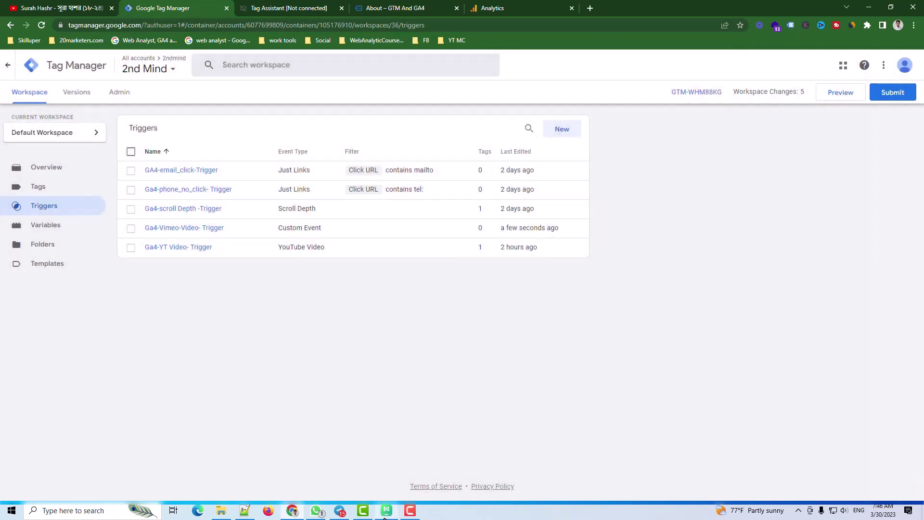
Check the tracking plan in EdrawMind, and create a new tag of type Google Analytics: GA4 Event in Tag Manager
{"action": "left_click", "coordinate": [388, 512]}
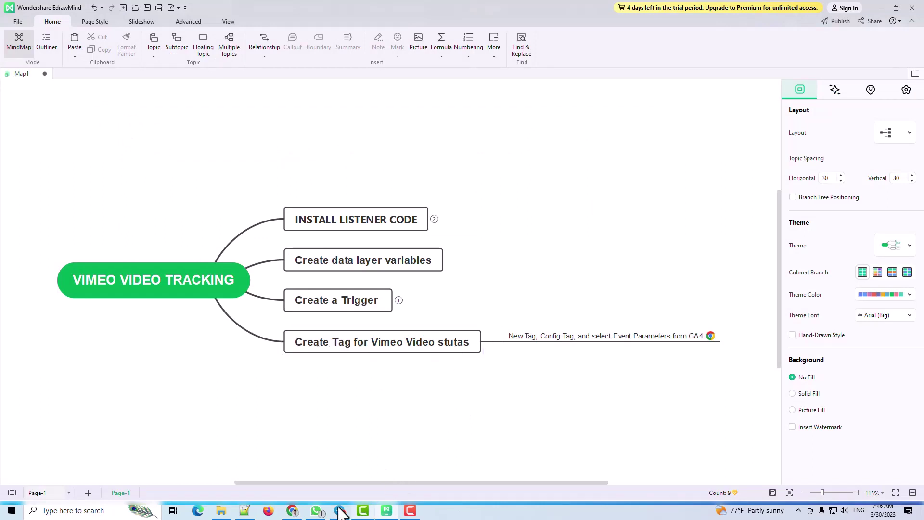
{"action": "left_click", "coordinate": [293, 511]}
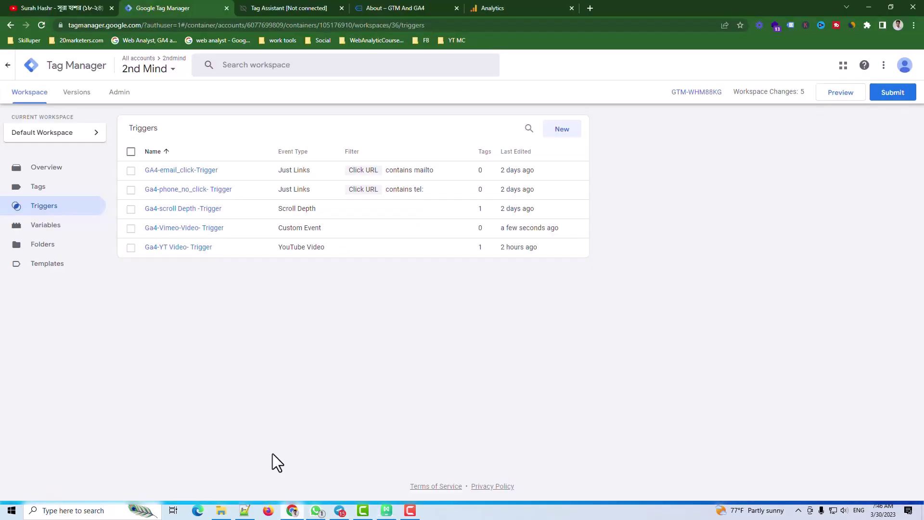
{"action": "left_click", "coordinate": [39, 188]}
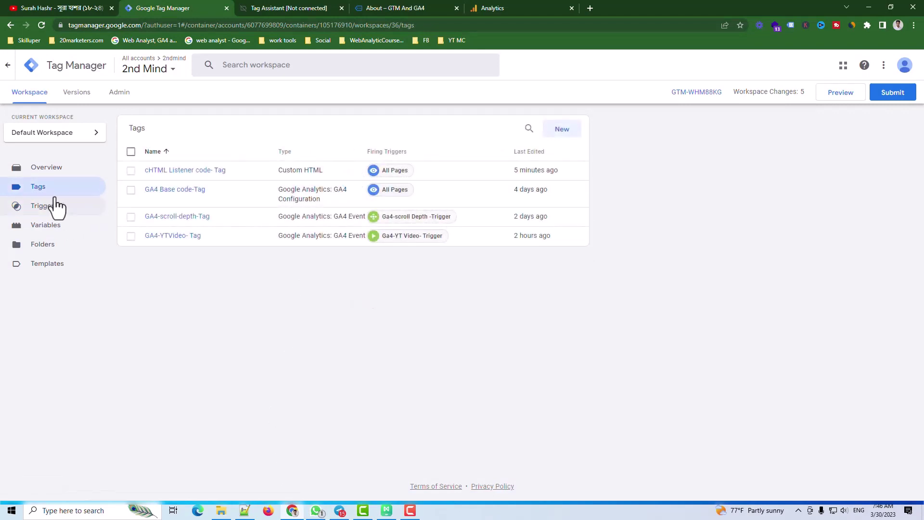
{"action": "left_click", "coordinate": [560, 130]}
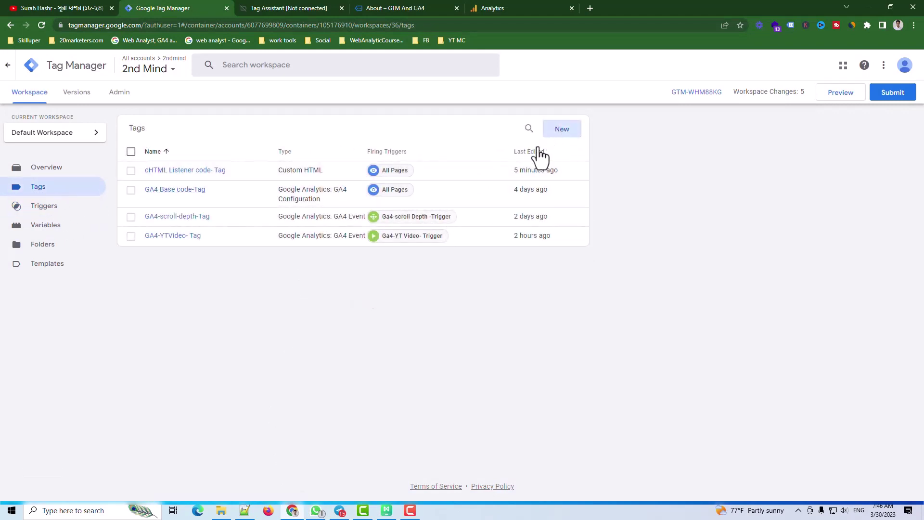
{"action": "left_click", "coordinate": [578, 164]}
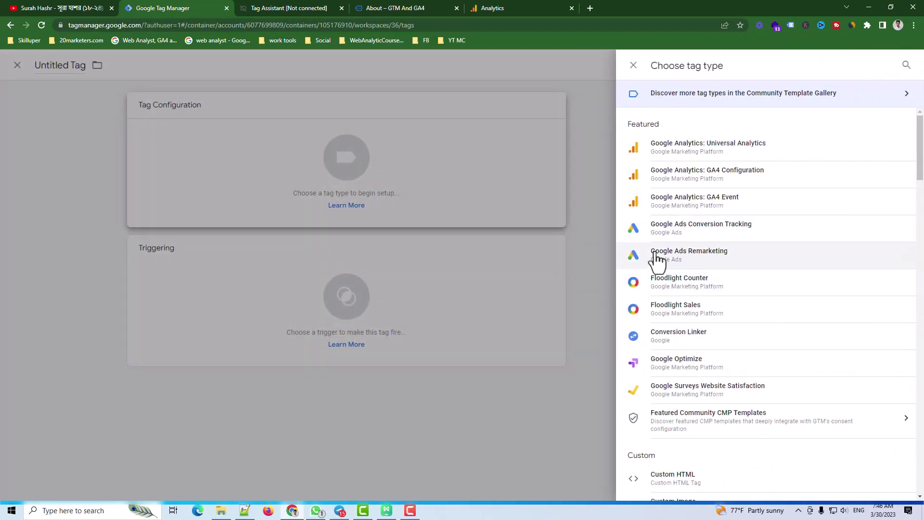
{"action": "left_click", "coordinate": [717, 208]}
Select GA4 Base code-Tag as the tag's configuration tag and enter video as its event name
{"action": "left_click", "coordinate": [402, 202]}
{"action": "left_click", "coordinate": [398, 234]}
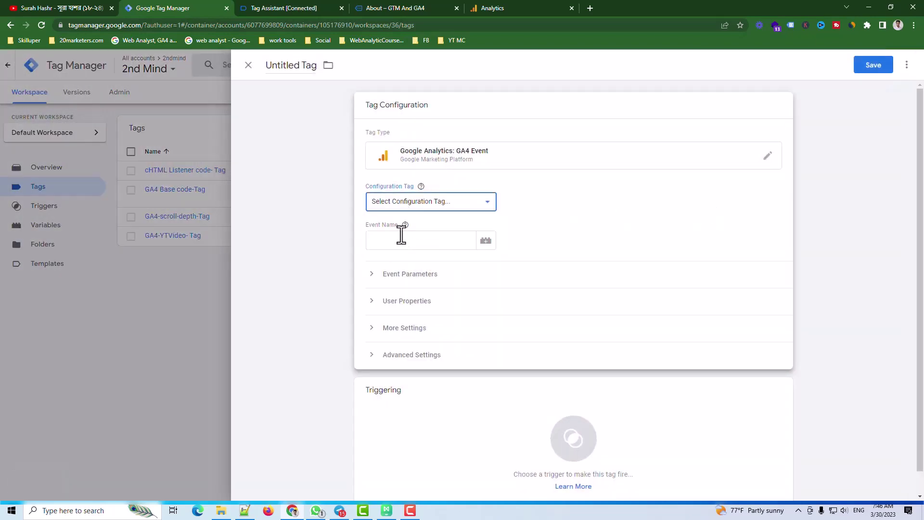
{"action": "left_click", "coordinate": [400, 240]}
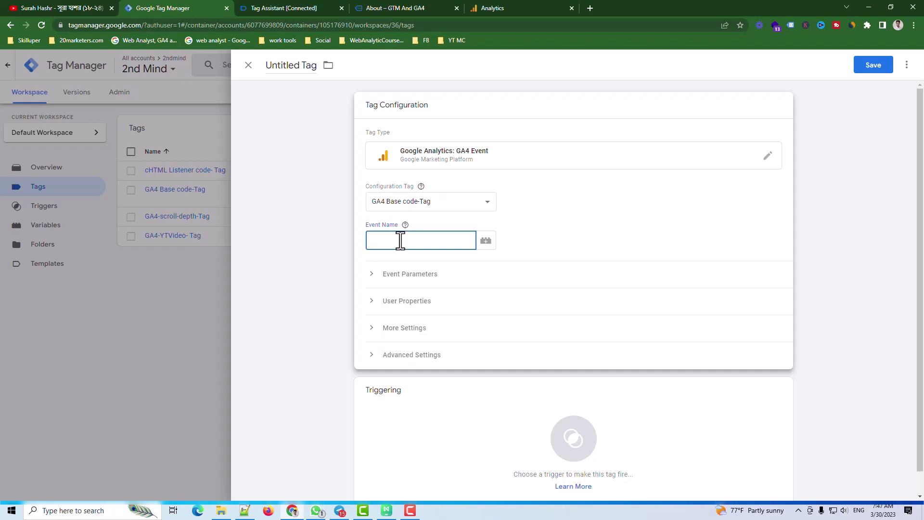
Expand the tag's event parameters and add four empty parameter rows
{"action": "left_click", "coordinate": [373, 278]}
{"action": "left_click", "coordinate": [388, 312]}
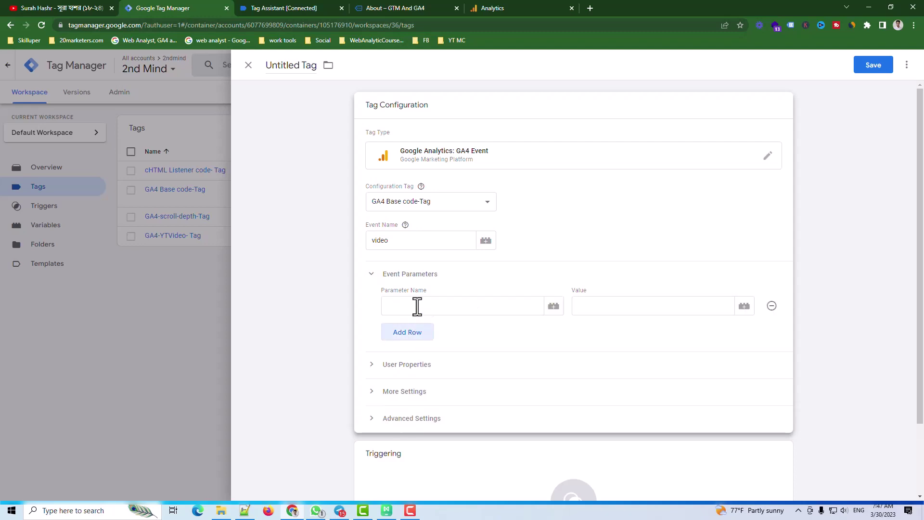
{"action": "left_click", "coordinate": [414, 333]}
{"action": "left_click", "coordinate": [419, 357]}
{"action": "left_click", "coordinate": [418, 380]}
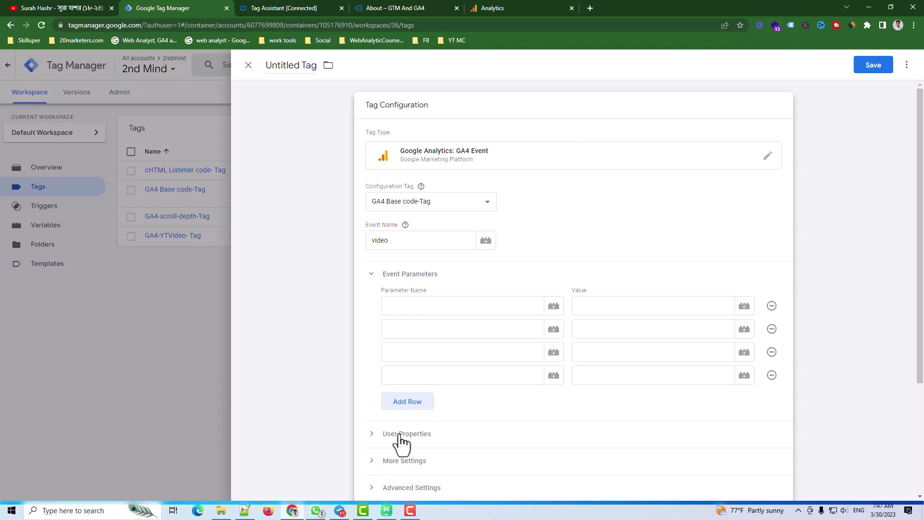
Open the GA4 Enhanced event measurement article linked in the EdrawMind plan and compare its video engagement parameters with Tag Assistant's data layer keys
{"action": "left_click", "coordinate": [386, 511]}
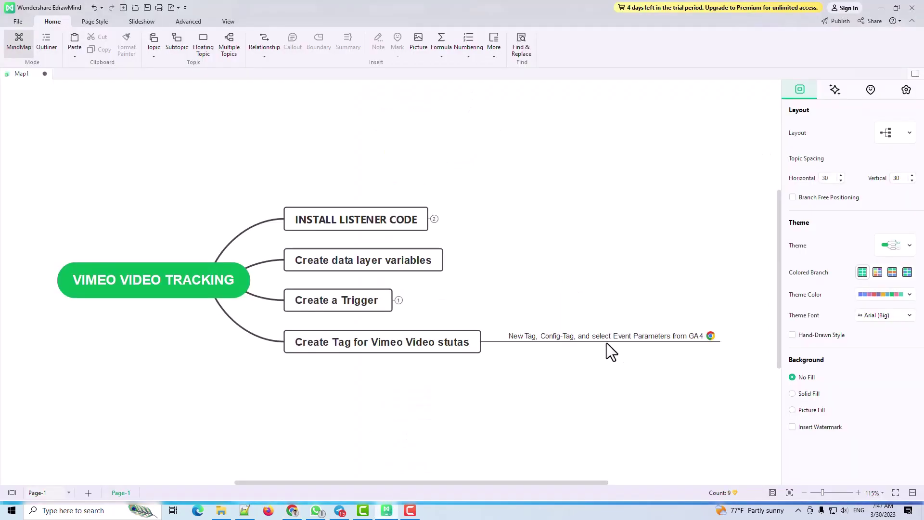
{"action": "left_click", "coordinate": [710, 338]}
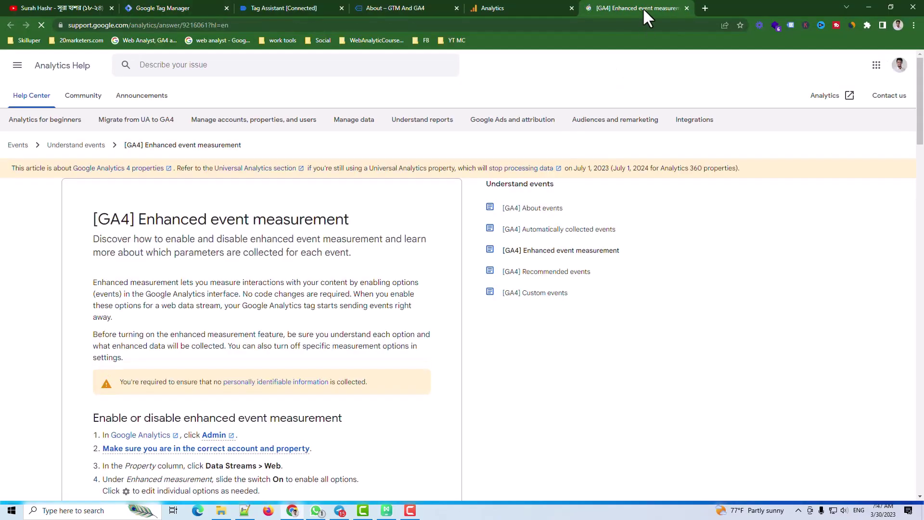
{"action": "scroll", "coordinate": [252, 297], "scroll_direction": "down", "scroll_amount": 20}
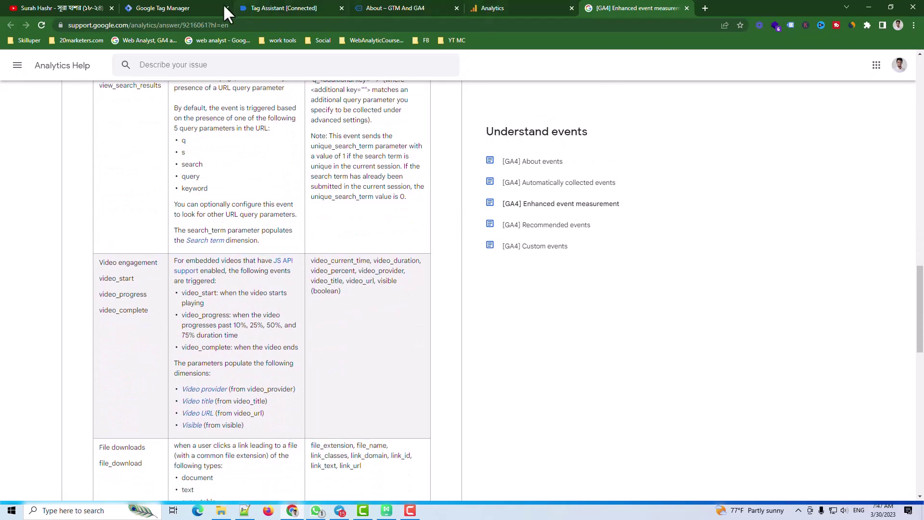
{"action": "left_click", "coordinate": [264, 9]}
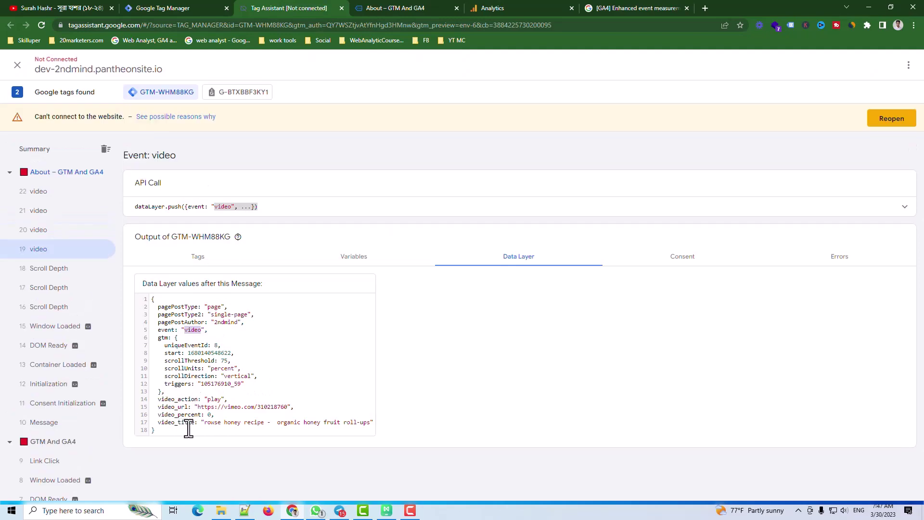
{"action": "left_click", "coordinate": [603, 15]}
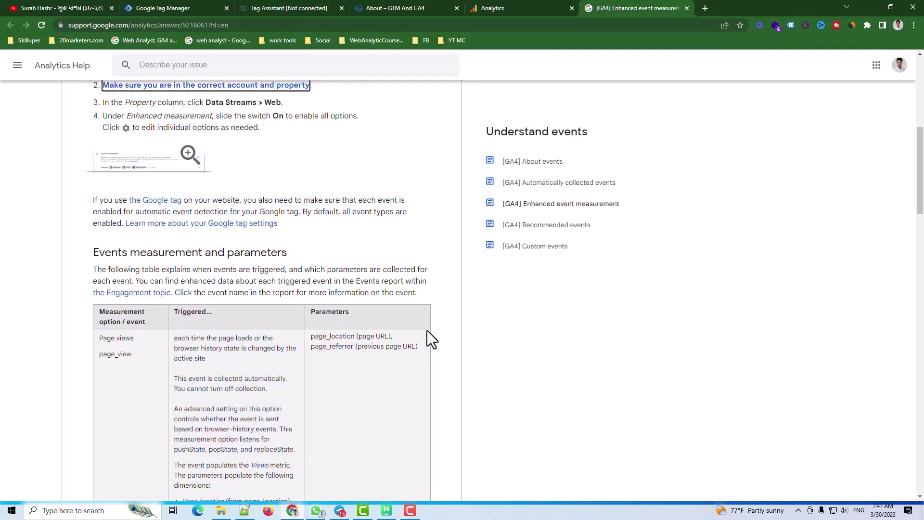
{"action": "scroll", "coordinate": [426, 330], "scroll_direction": "down", "scroll_amount": 7}
{"action": "scroll", "coordinate": [266, 318], "scroll_direction": "down", "scroll_amount": 9}
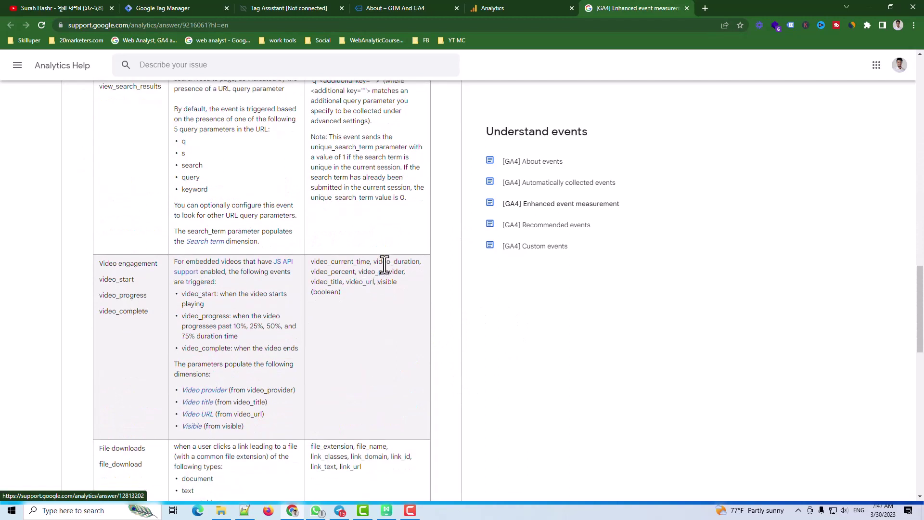
Copy video_title, video_url and video_percent from the help article into the first three parameter names of the tag in Tag Manager
{"action": "double_click", "coordinate": [328, 283]}
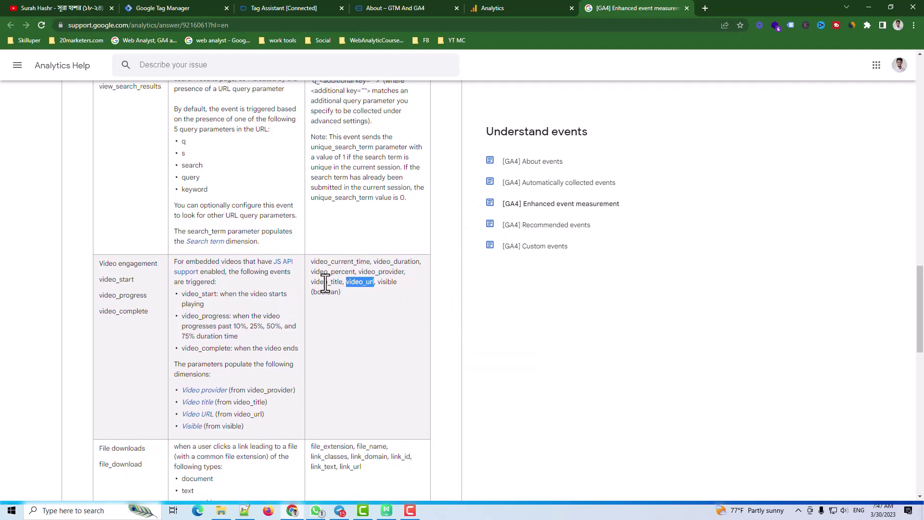
{"action": "double_click", "coordinate": [332, 272]}
{"action": "key", "text": "ctrl+c"}
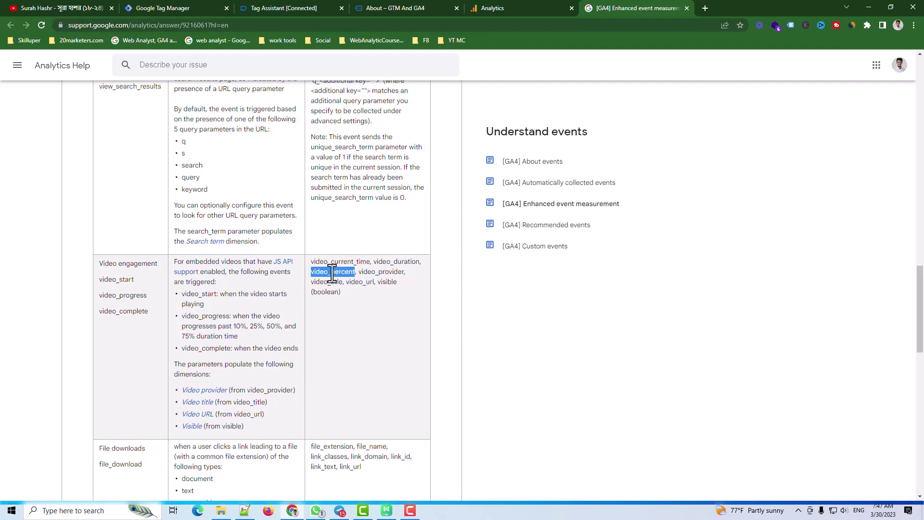
{"action": "left_click", "coordinate": [202, 8]}
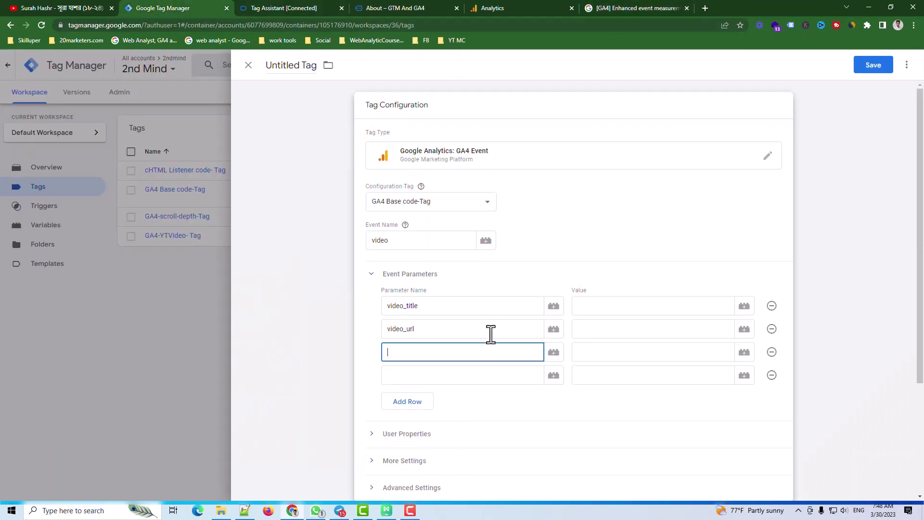
{"action": "key", "text": "ctrl+v"}
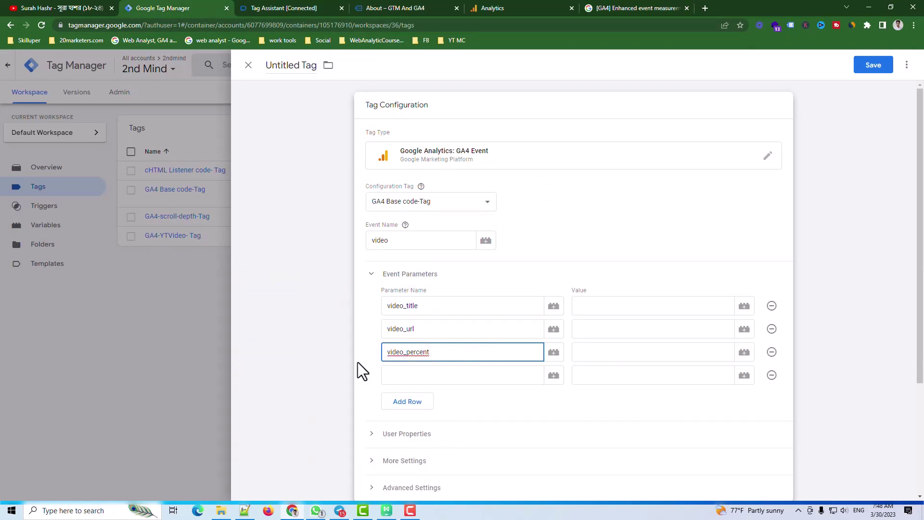
Recheck the help article's video parameters, and copy the video_action key from Tag Assistant's data layer as the fourth parameter name in Tag Manager
{"action": "left_click", "coordinate": [638, 9]}
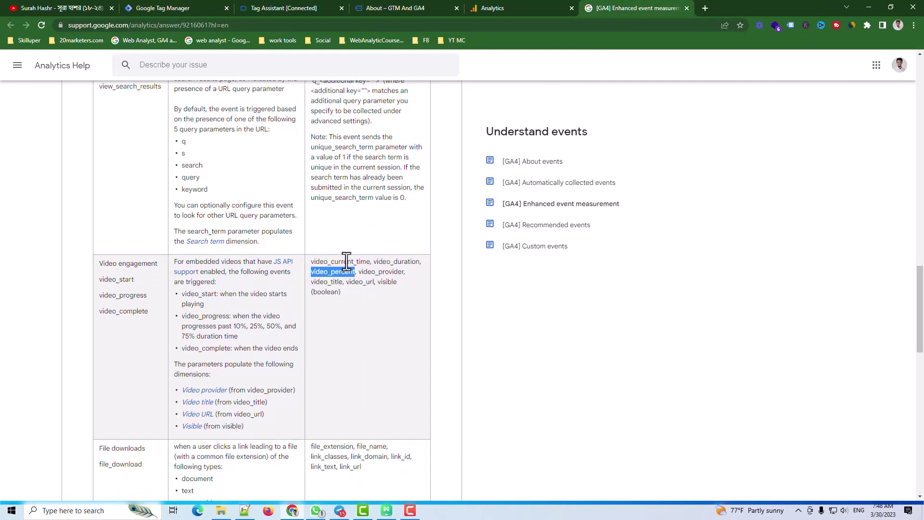
{"action": "left_click", "coordinate": [175, 7]}
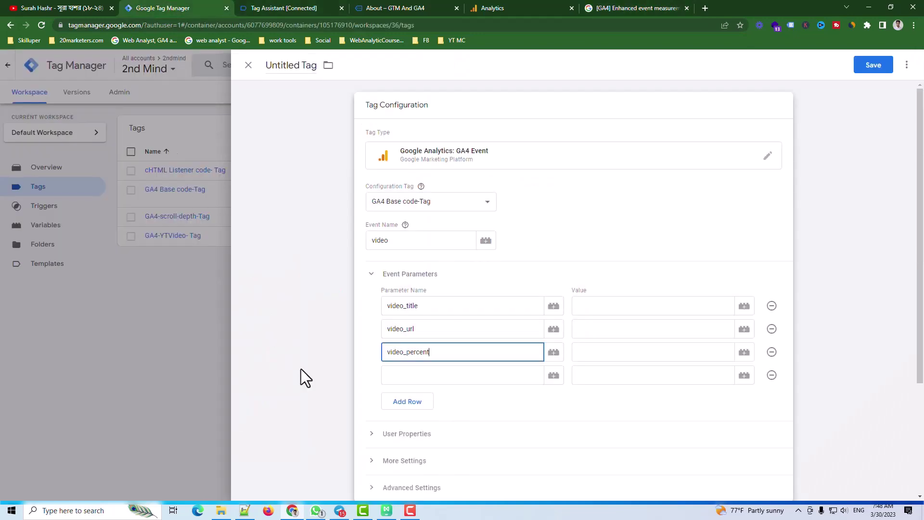
{"action": "left_click", "coordinate": [283, 8]}
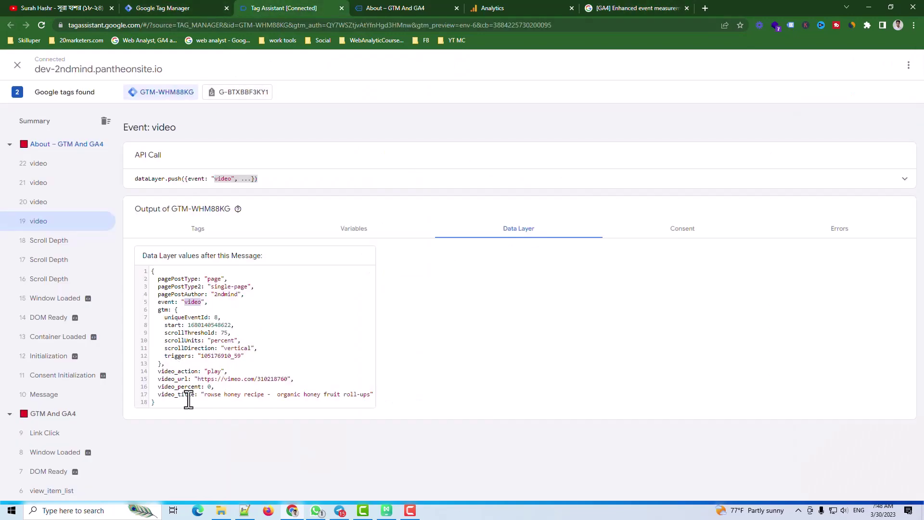
{"action": "double_click", "coordinate": [179, 371]}
{"action": "key", "text": "ctrl+c"}
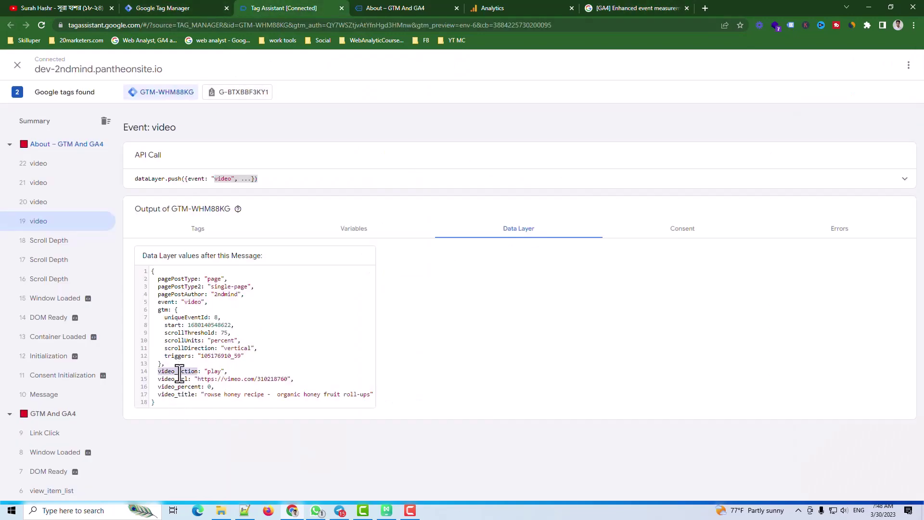
{"action": "left_click", "coordinate": [159, 8]}
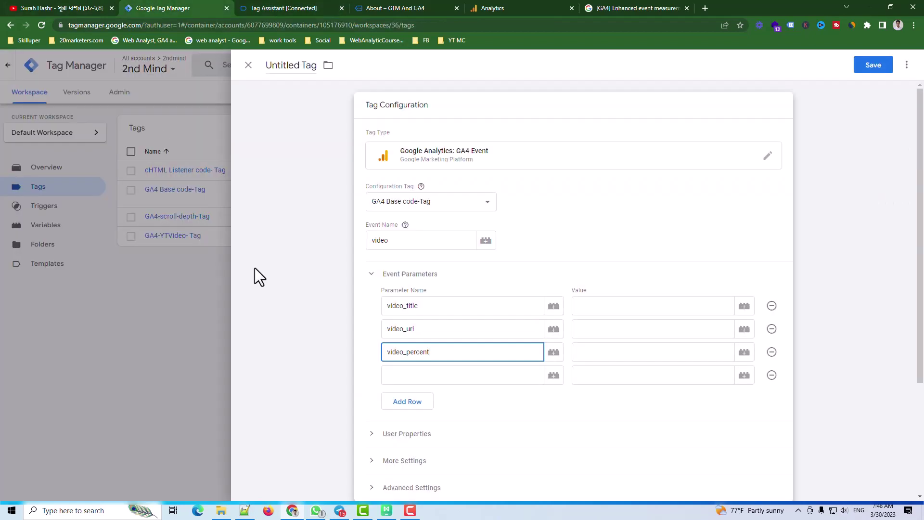
{"action": "left_click", "coordinate": [432, 375]}
{"action": "key", "text": "ctrl+v"}
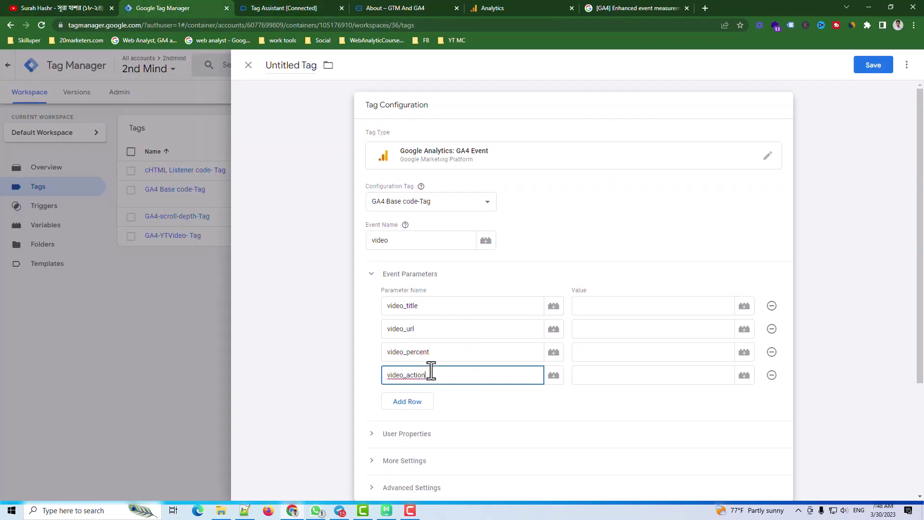
Set the value of the video_title parameter to {{dlv-Vimeo-video_title- Variable}}
{"action": "left_click", "coordinate": [680, 306]}
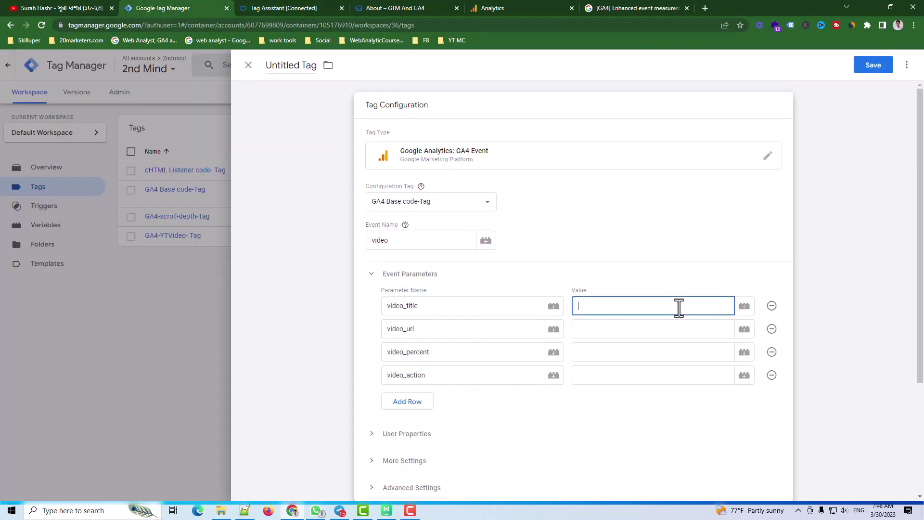
{"action": "type", "text": "{{"}
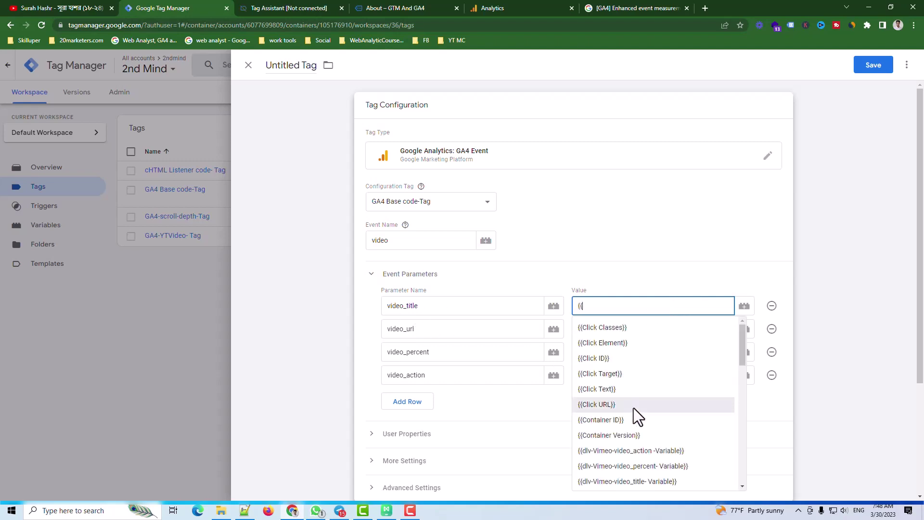
{"action": "scroll", "coordinate": [630, 409], "scroll_direction": "down", "scroll_amount": 3}
{"action": "scroll", "coordinate": [625, 406], "scroll_direction": "up", "scroll_amount": 2}
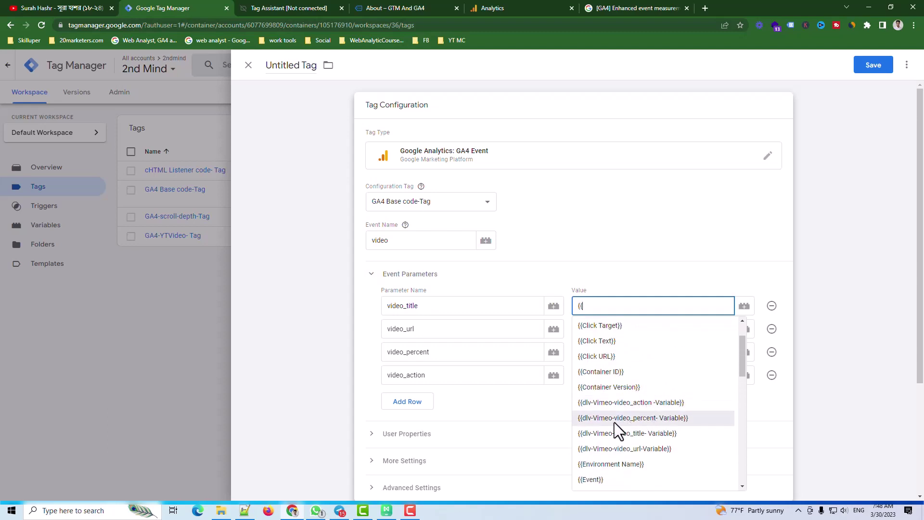
{"action": "left_click", "coordinate": [635, 432]}
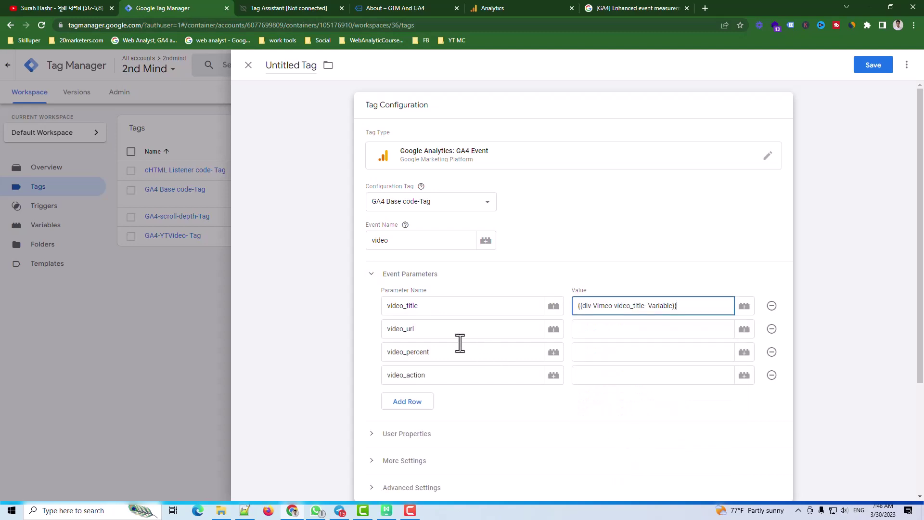
Set the value of the video_url parameter to {{dlv-Vimeo-video_url-Variable}}
{"action": "left_click", "coordinate": [625, 329]}
{"action": "type", "text": "{{"}
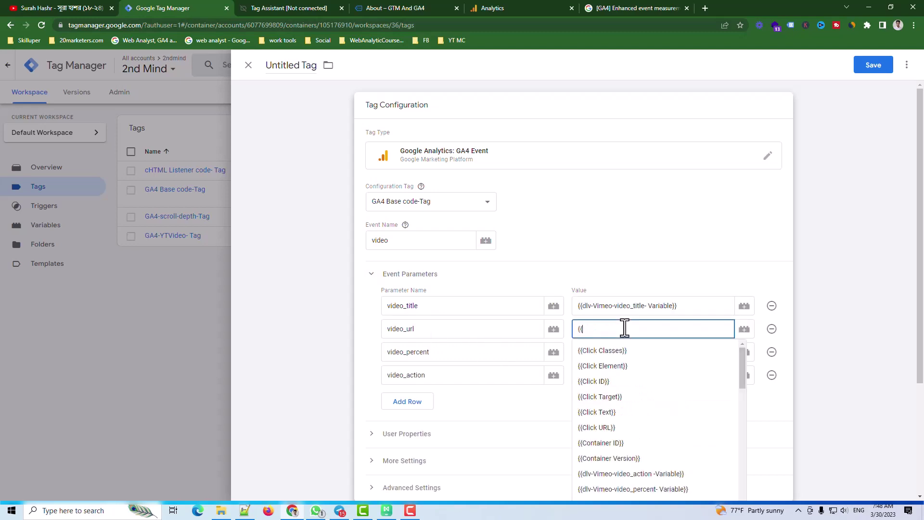
{"action": "scroll", "coordinate": [622, 394], "scroll_direction": "down", "scroll_amount": 1}
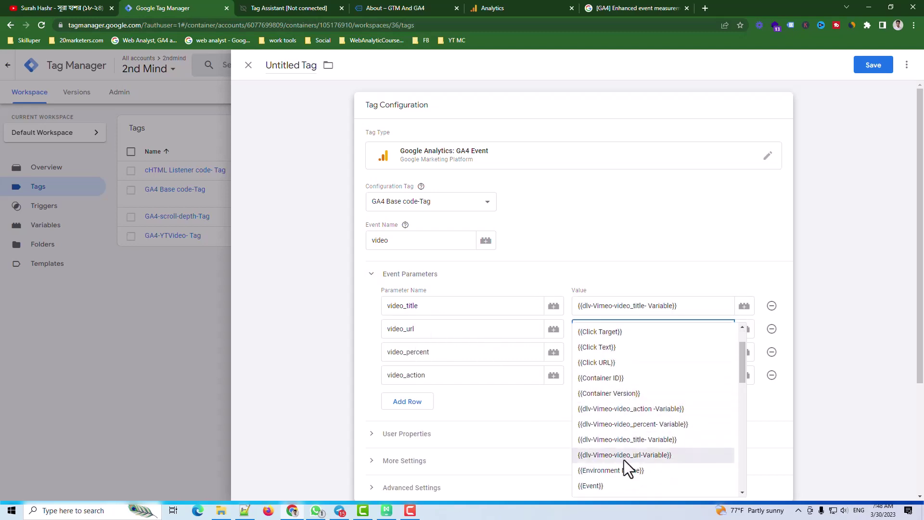
{"action": "left_click", "coordinate": [644, 456]}
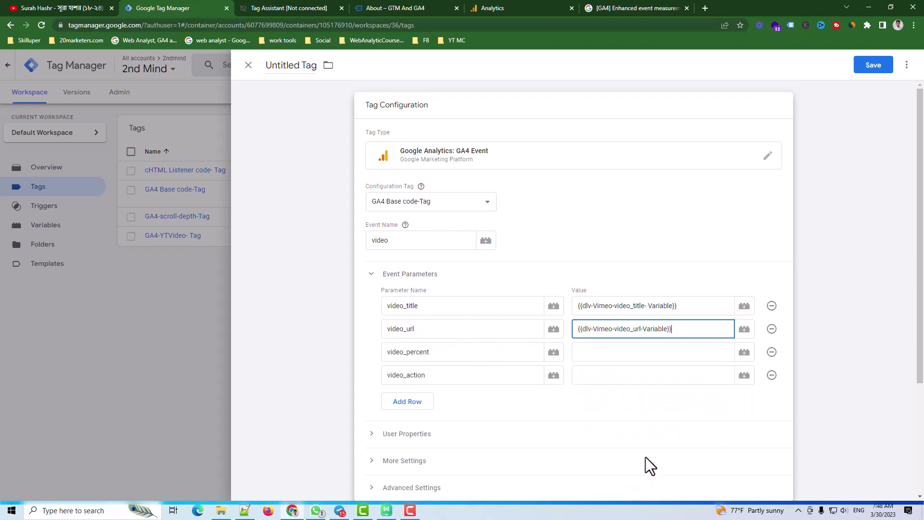
Set the value of the video_percent parameter to {{dlv-Vimeo-video_percent- Variable}}
{"action": "left_click", "coordinate": [612, 354]}
{"action": "type", "text": "{"}
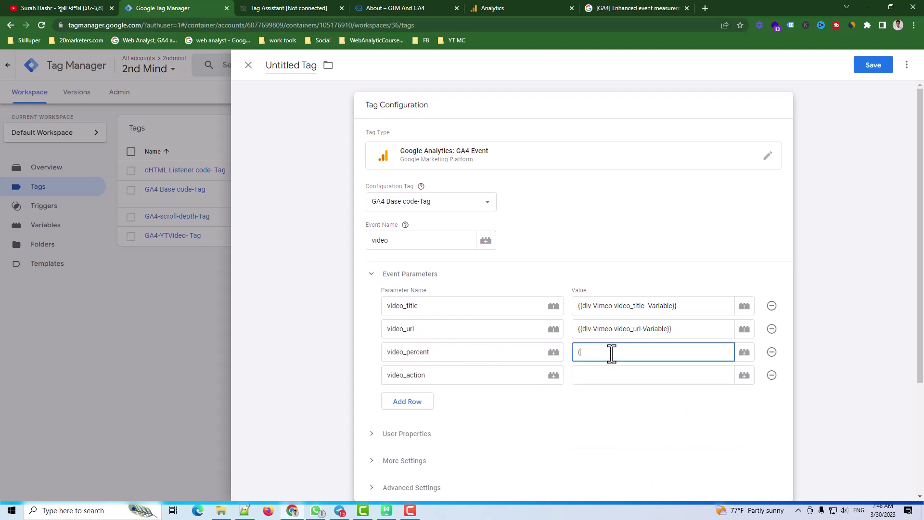
{"action": "type", "text": "{"}
{"action": "scroll", "coordinate": [654, 444], "scroll_direction": "down", "scroll_amount": 3}
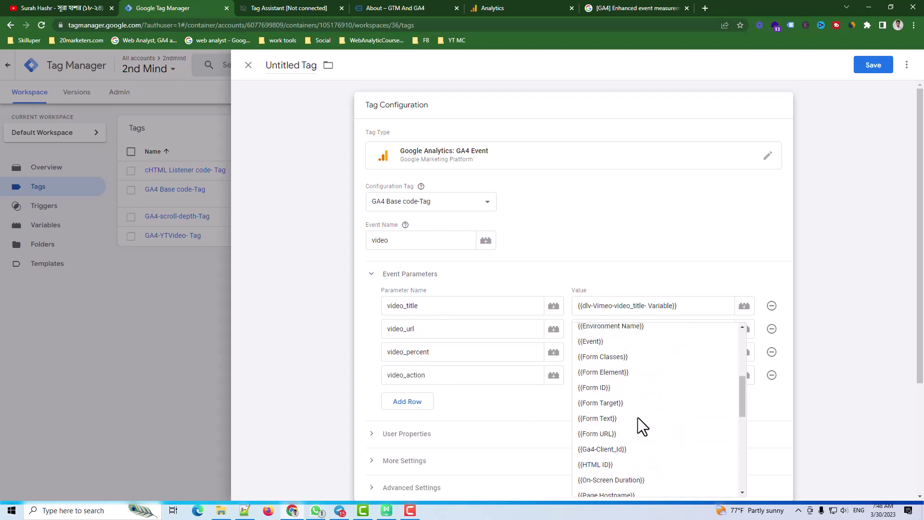
{"action": "scroll", "coordinate": [635, 413], "scroll_direction": "up", "scroll_amount": 1}
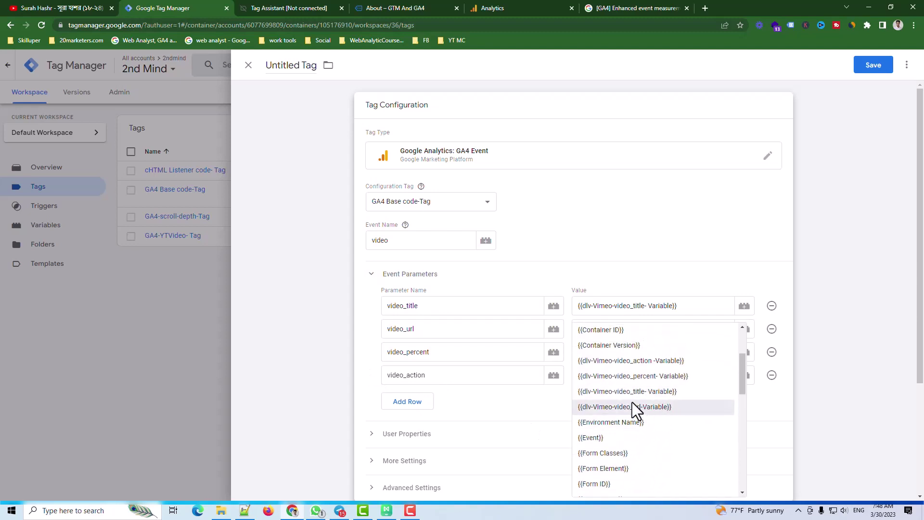
{"action": "left_click", "coordinate": [643, 376]}
Set the value of the video_action parameter to {{dlv-Vimeo-video_action -Variable}}
{"action": "left_click", "coordinate": [629, 375]}
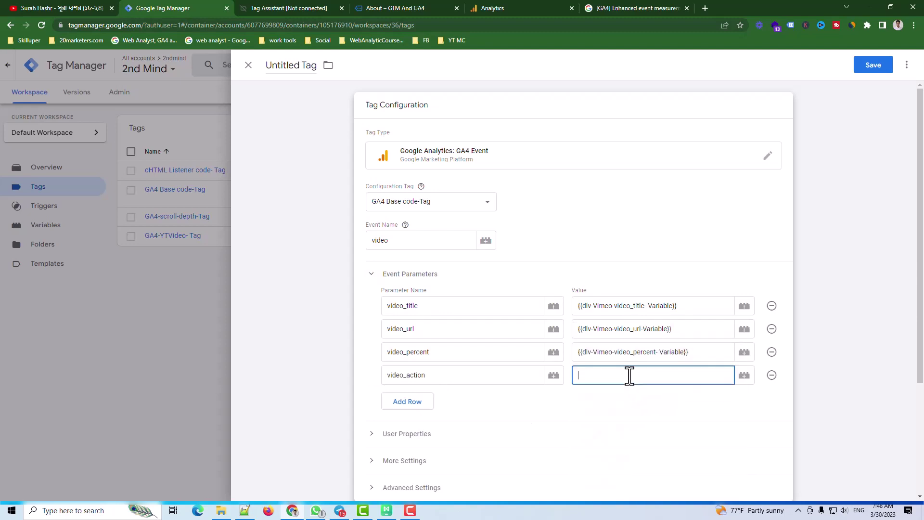
{"action": "type", "text": "{{"}
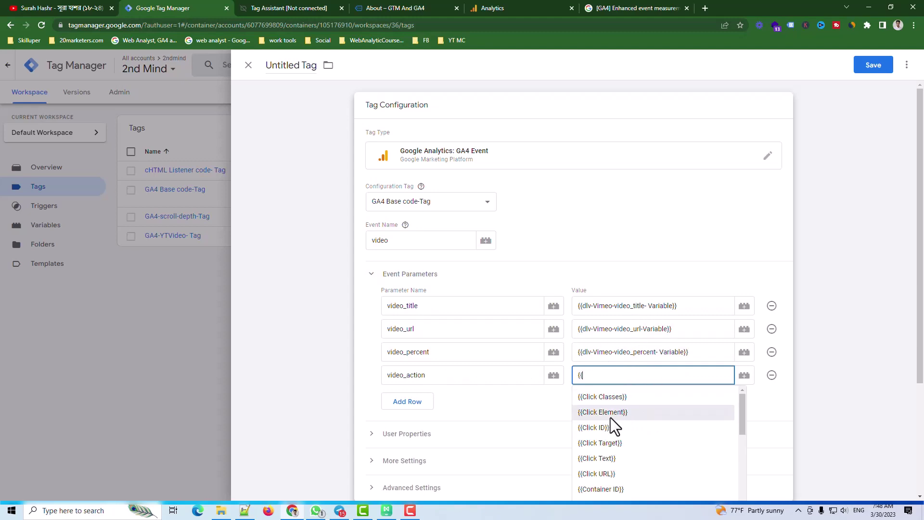
{"action": "scroll", "coordinate": [621, 417], "scroll_direction": "down", "scroll_amount": 2}
{"action": "left_click", "coordinate": [635, 361]}
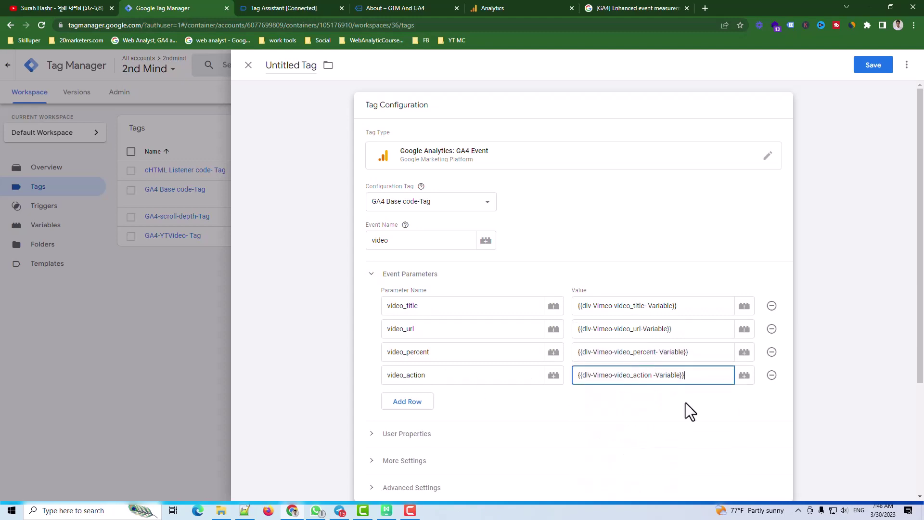
Assign the Ga4-Vimeo-Video- Trigger custom event as the tag's firing trigger
{"action": "scroll", "coordinate": [496, 406], "scroll_direction": "down", "scroll_amount": 4}
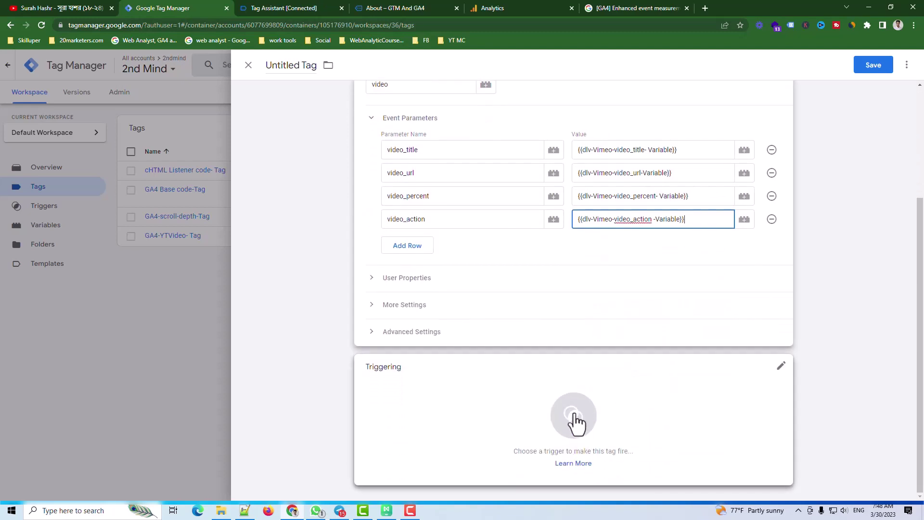
{"action": "left_click", "coordinate": [573, 418]}
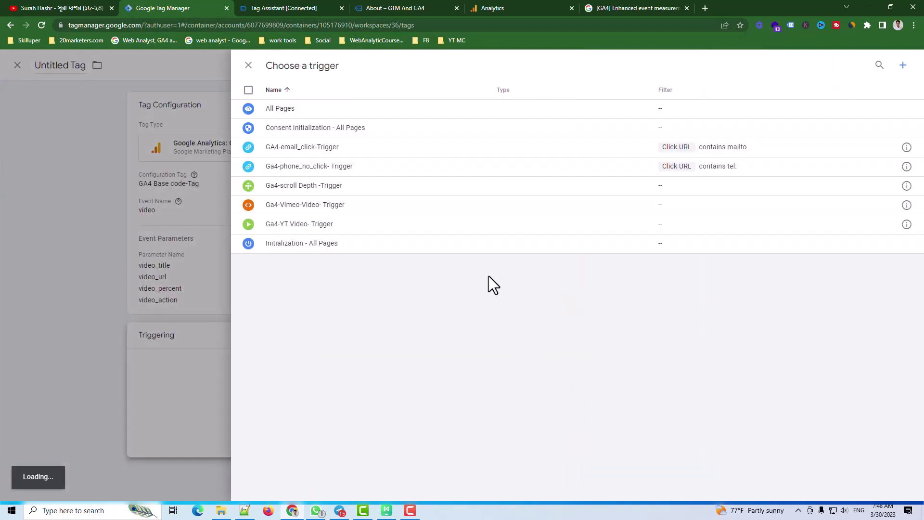
{"action": "left_click", "coordinate": [342, 207]}
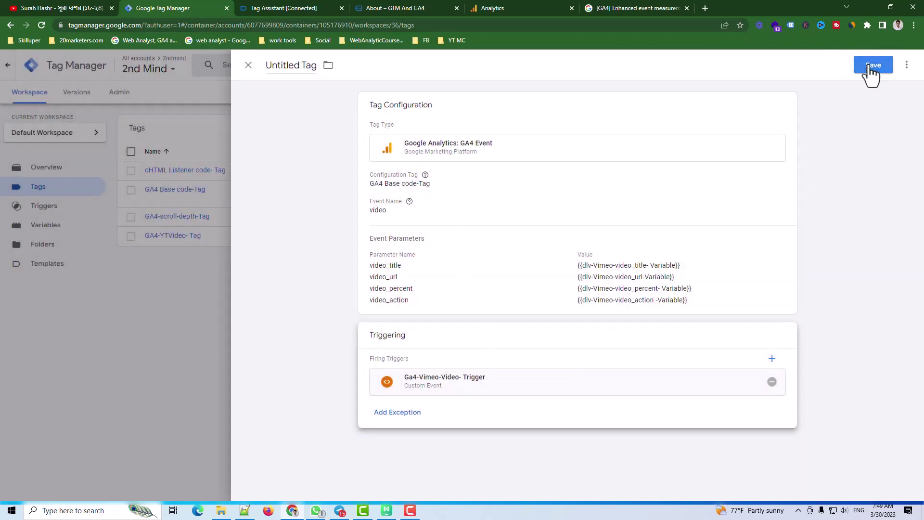
Name the tag "GA4-Vimeo Video- Tag" and save it
{"action": "left_click_drag", "start_coordinate": [300, 65], "coordinate": [256, 78]}
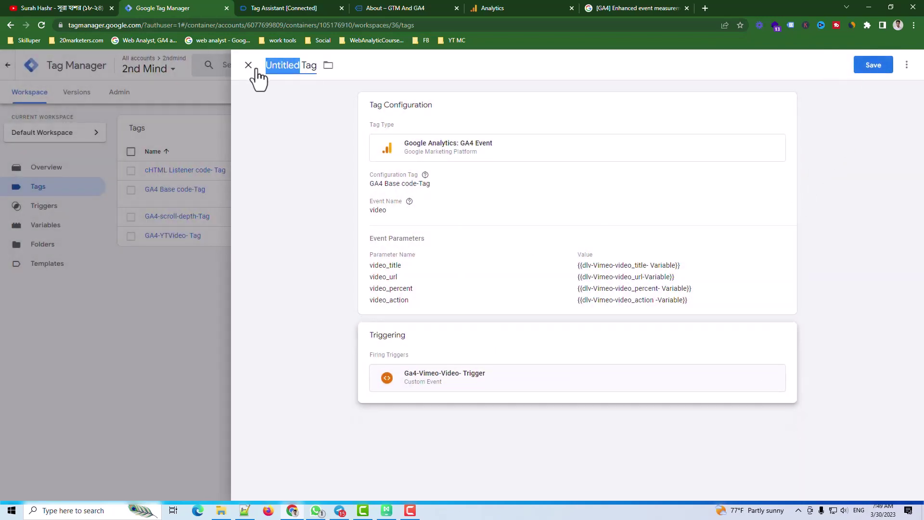
{"action": "type", "text": "GA"}
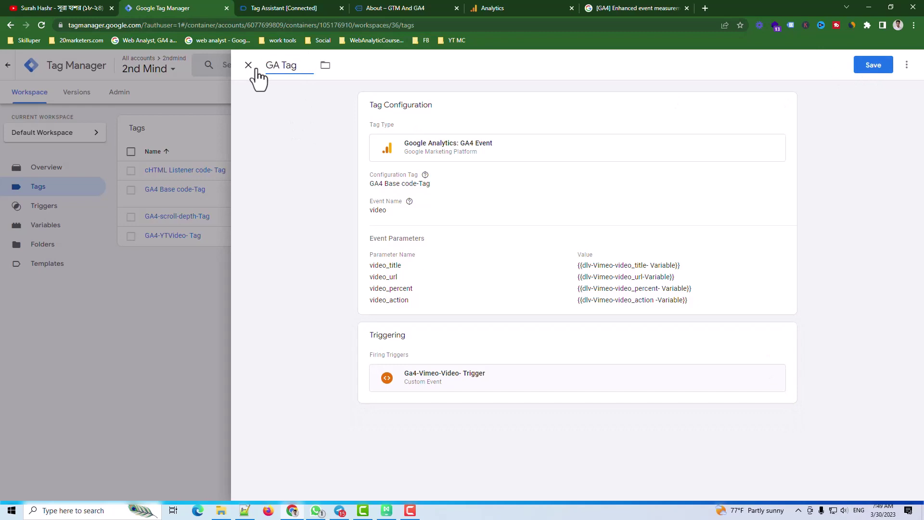
{"action": "type", "text": "4-Vimeo Video"}
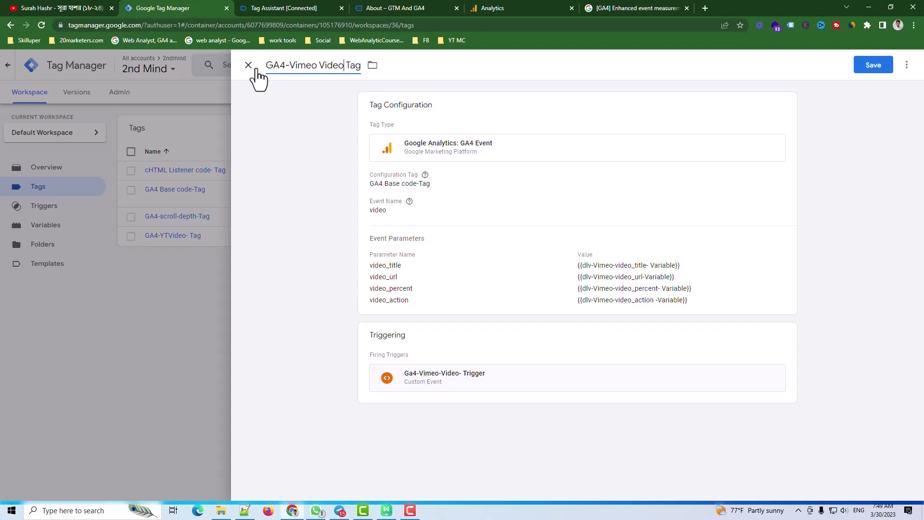
{"action": "type", "text": "-"}
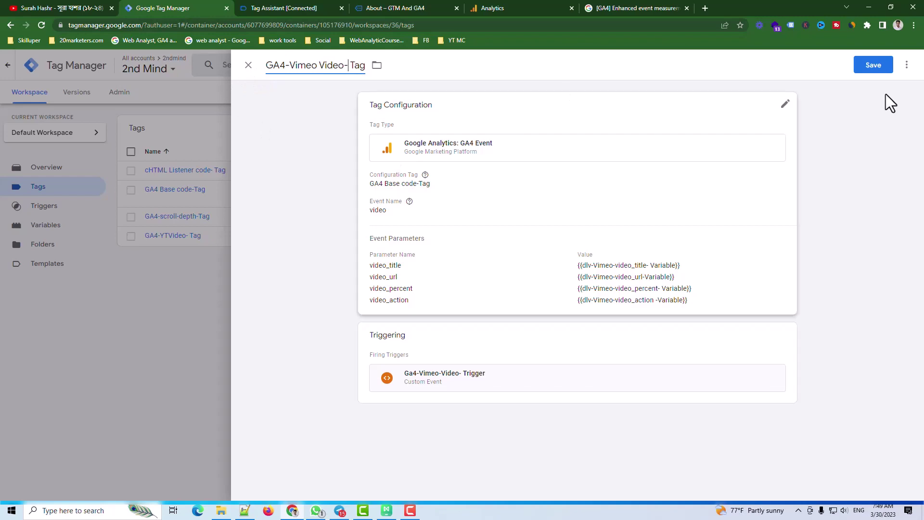
{"action": "left_click", "coordinate": [871, 68]}
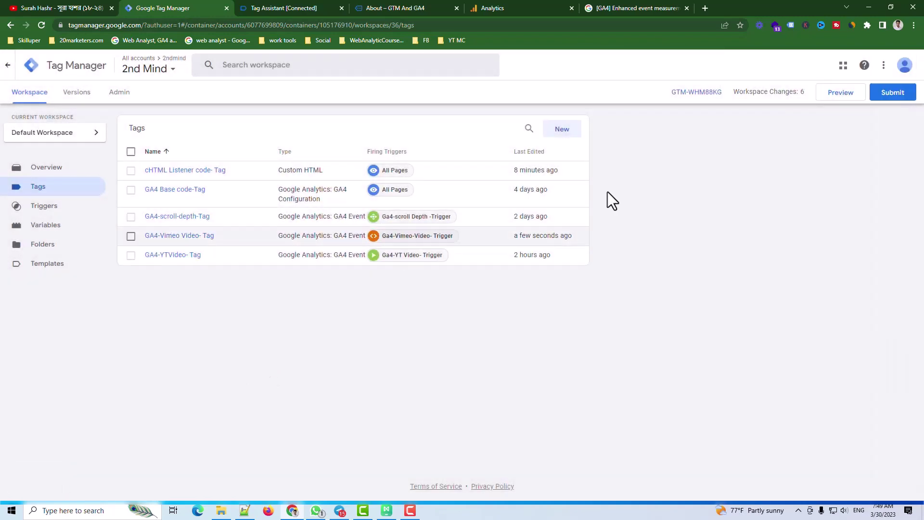
Publish the workspace changes to Live without a version name or description, and return to the workspace overview
{"action": "left_click", "coordinate": [890, 96]}
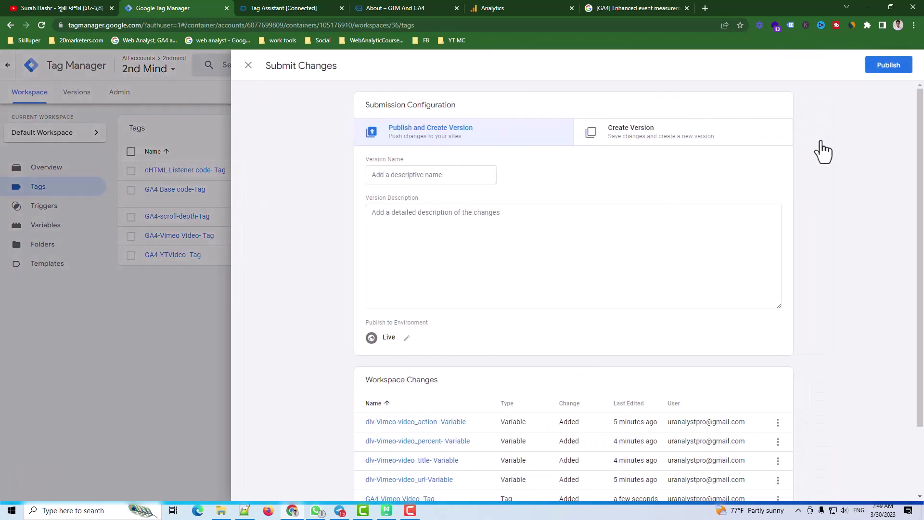
{"action": "left_click", "coordinate": [888, 65]}
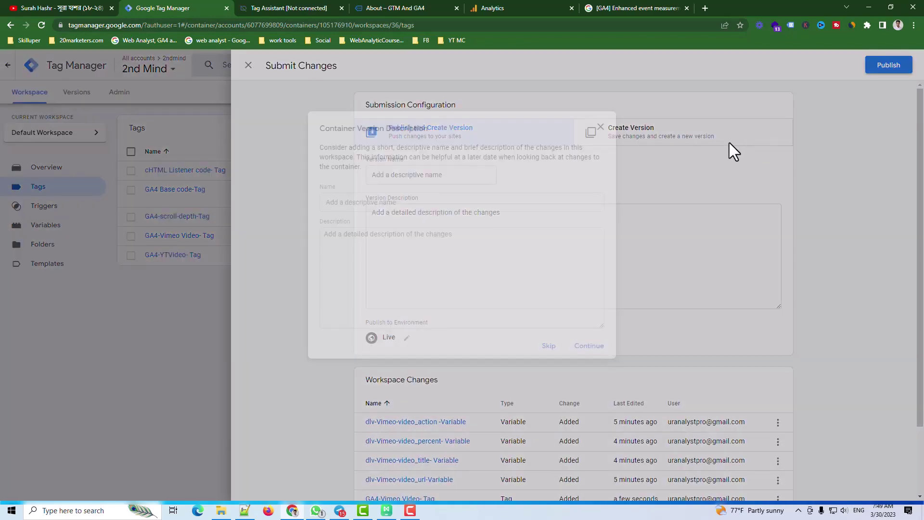
{"action": "left_click", "coordinate": [589, 346]}
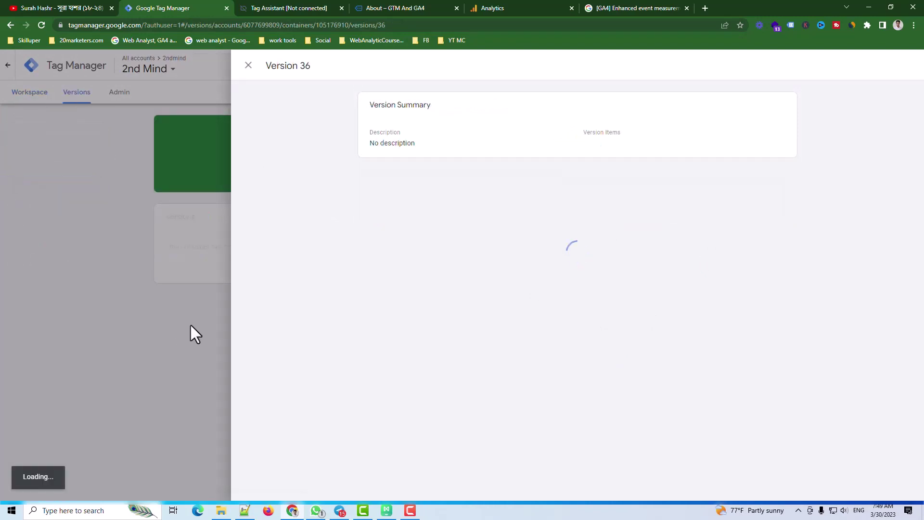
{"action": "left_click", "coordinate": [249, 66]}
{"action": "left_click", "coordinate": [22, 93]}
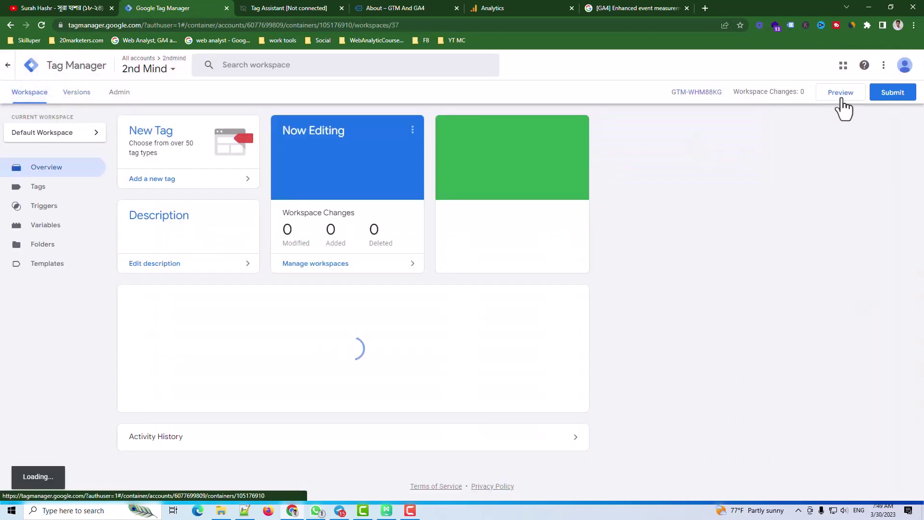
Start preview mode for the container and connect Tag Assistant to dev-2ndmind.pantheonsite.io
{"action": "left_click", "coordinate": [842, 96]}
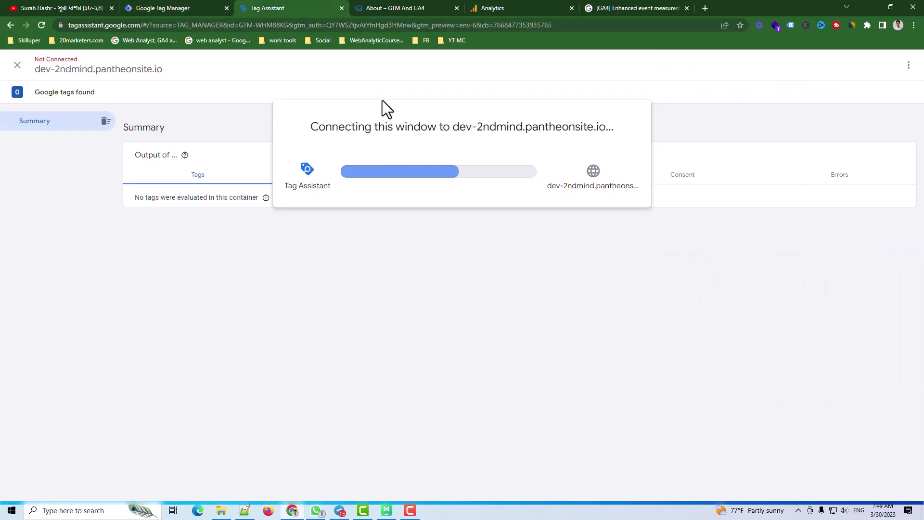
{"action": "left_click", "coordinate": [384, 7]}
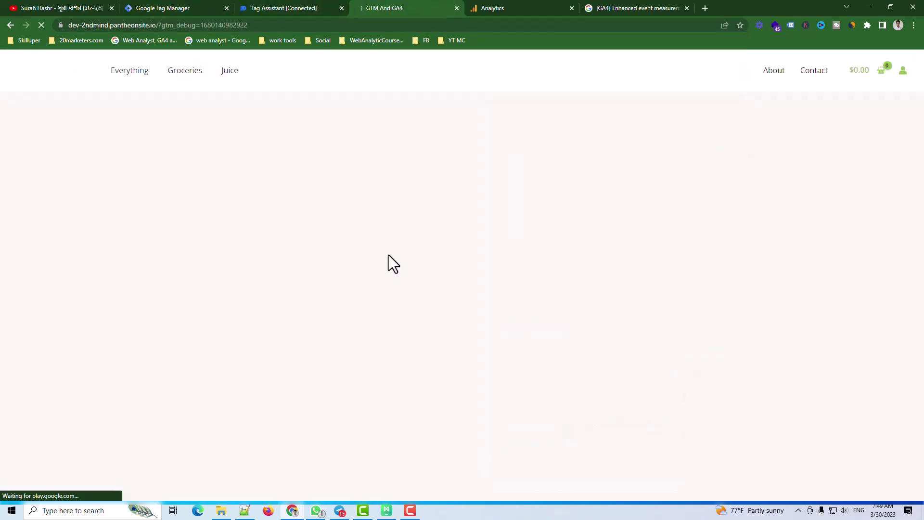
{"action": "left_click", "coordinate": [284, 7]}
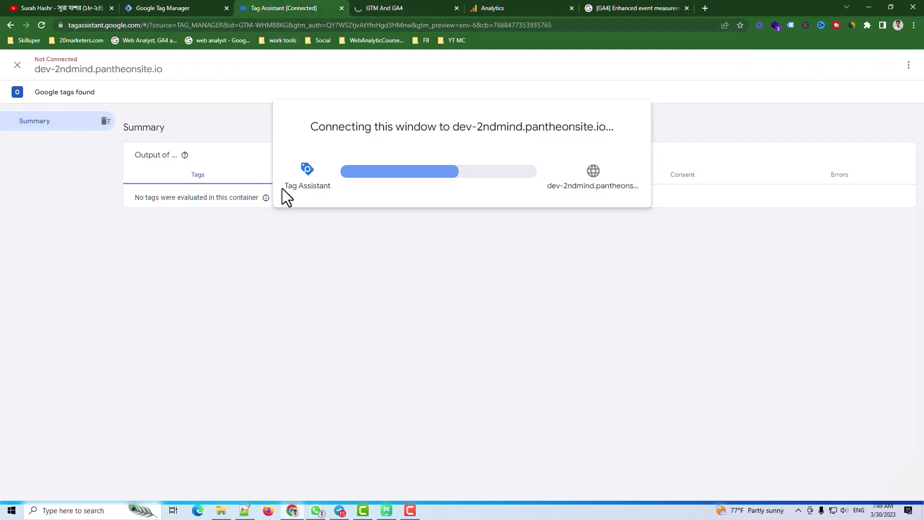
{"action": "left_click", "coordinate": [465, 233]}
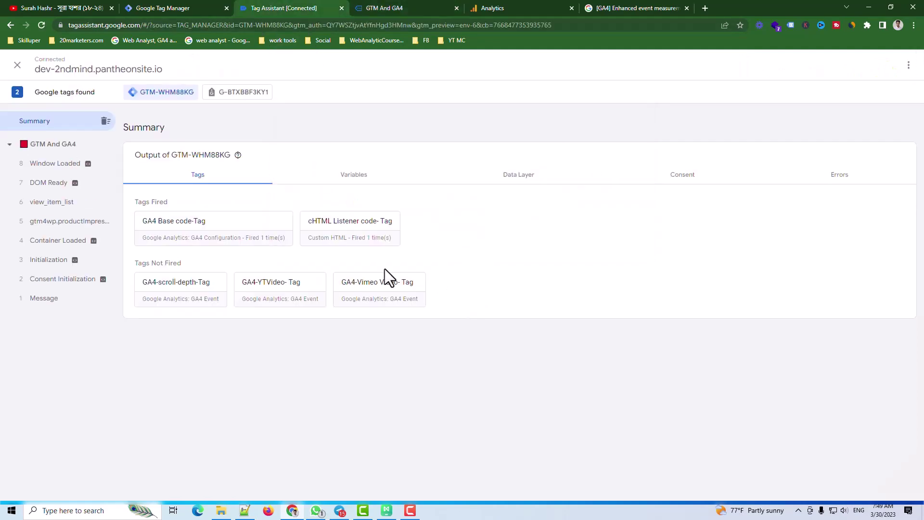
On the connected site's About page, play the embedded Vimeo video for a few seconds and pause it
{"action": "left_click", "coordinate": [379, 7]}
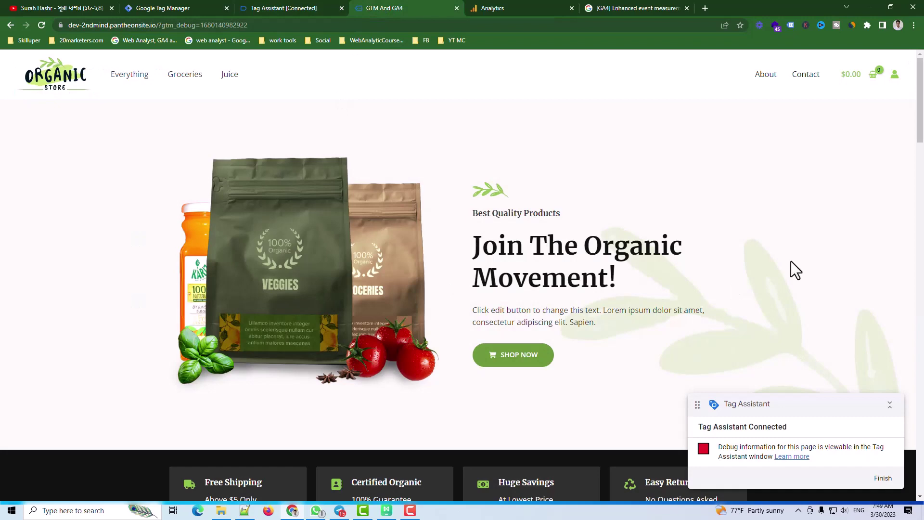
{"action": "left_click", "coordinate": [765, 77]}
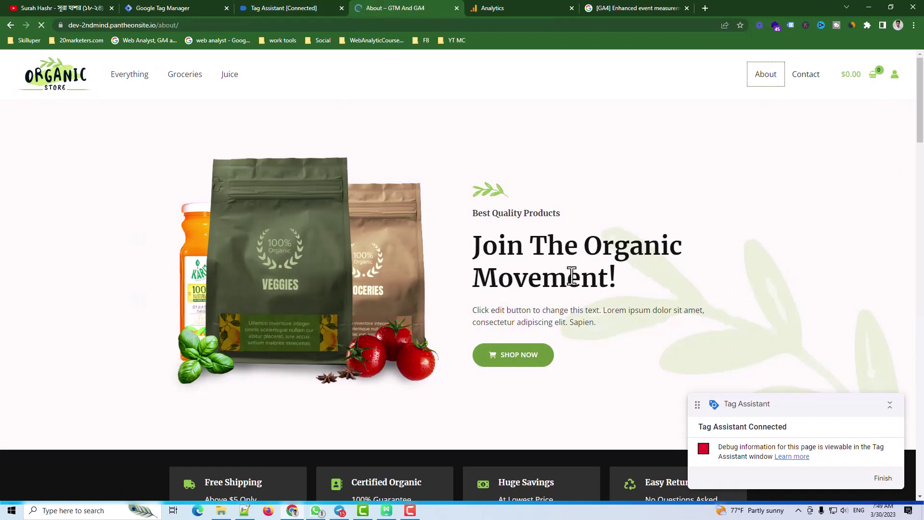
{"action": "scroll", "coordinate": [498, 325], "scroll_direction": "down", "scroll_amount": 20}
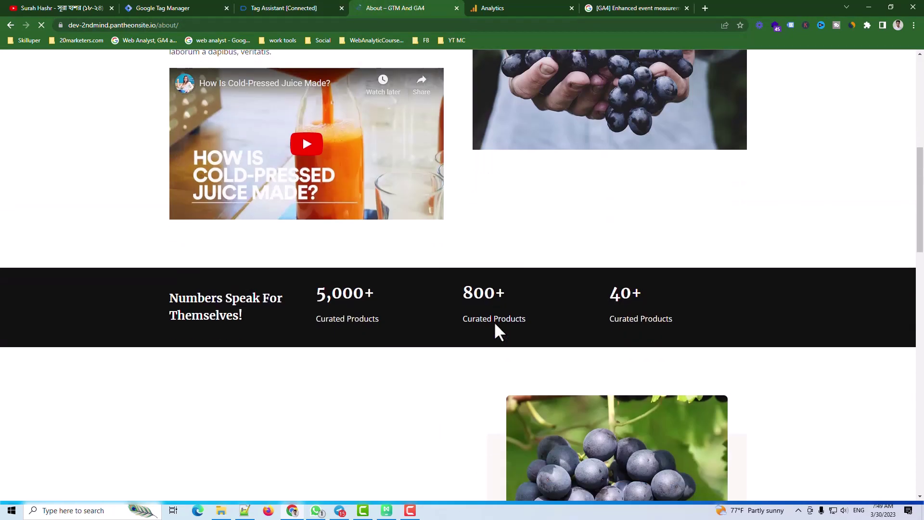
{"action": "scroll", "coordinate": [631, 298], "scroll_direction": "down", "scroll_amount": 5}
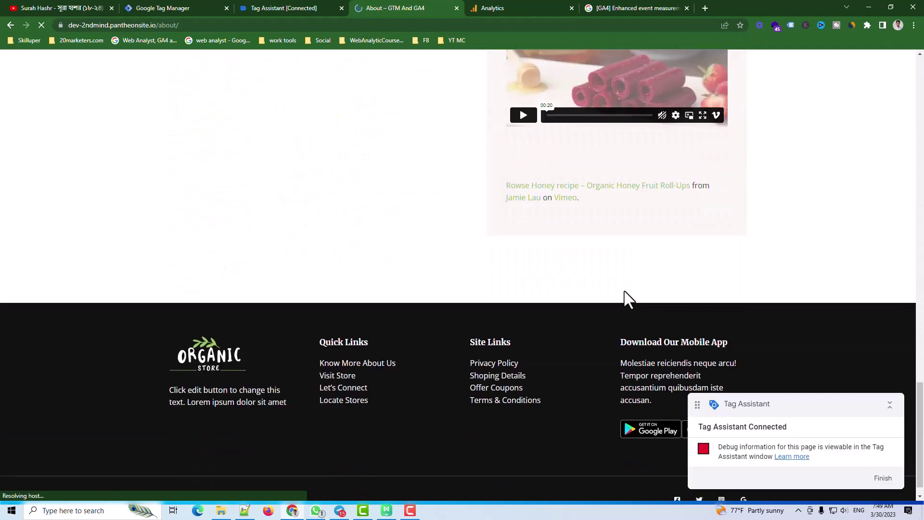
{"action": "scroll", "coordinate": [626, 299], "scroll_direction": "up", "scroll_amount": 4}
{"action": "left_click", "coordinate": [525, 308]}
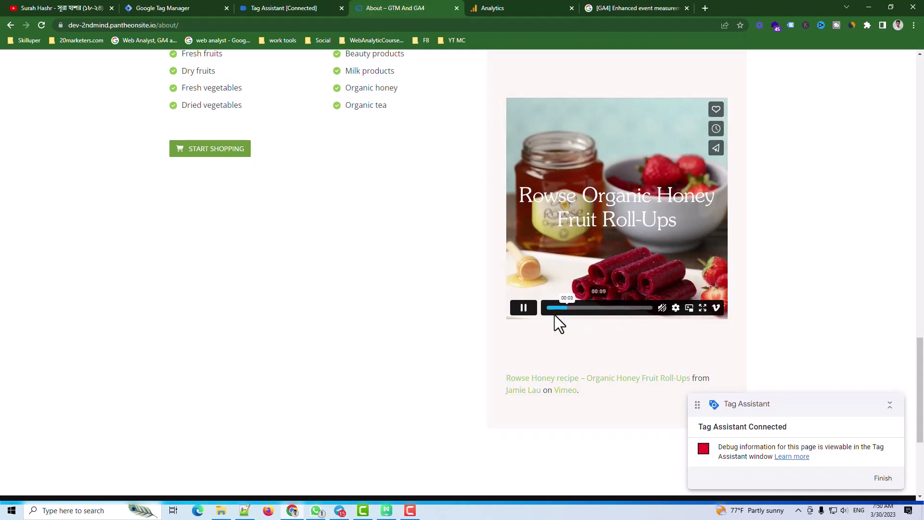
{"action": "left_click", "coordinate": [524, 308]}
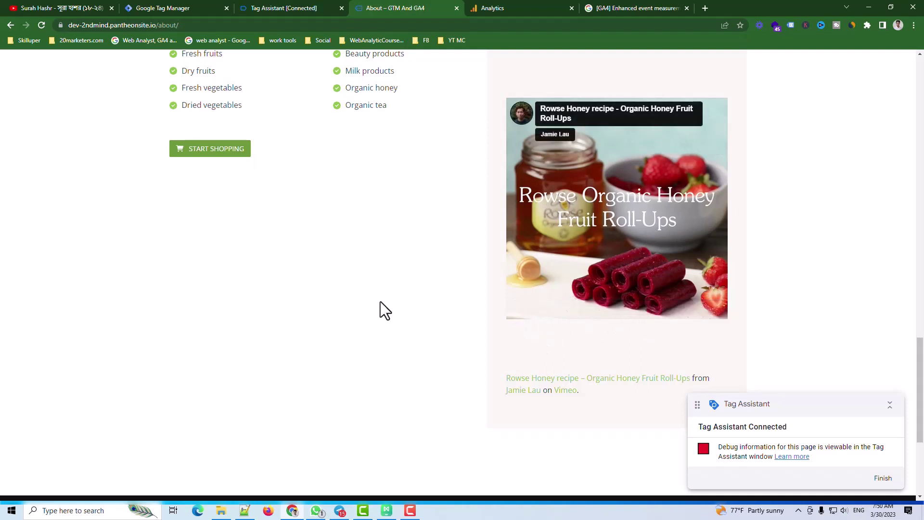
Inspect the latest video event's variable values in Tag Assistant and compare them with the Vimeo video on the About page
{"action": "left_click", "coordinate": [169, 8]}
{"action": "left_click", "coordinate": [256, 8]}
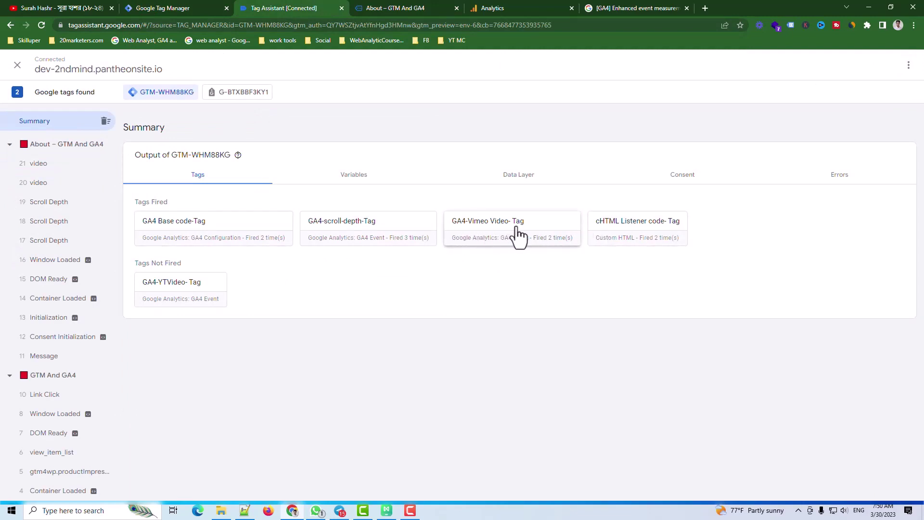
{"action": "left_click", "coordinate": [38, 165]}
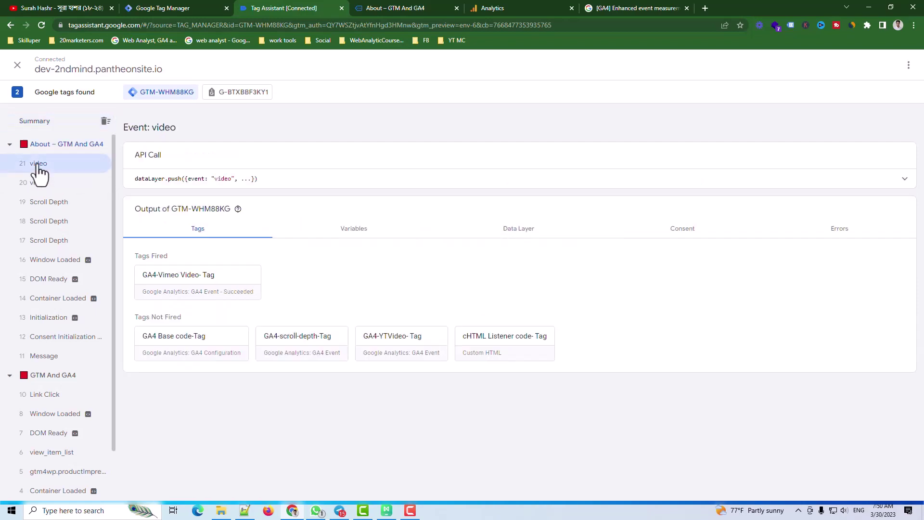
{"action": "left_click", "coordinate": [351, 231]}
{"action": "scroll", "coordinate": [451, 319], "scroll_direction": "down", "scroll_amount": 5}
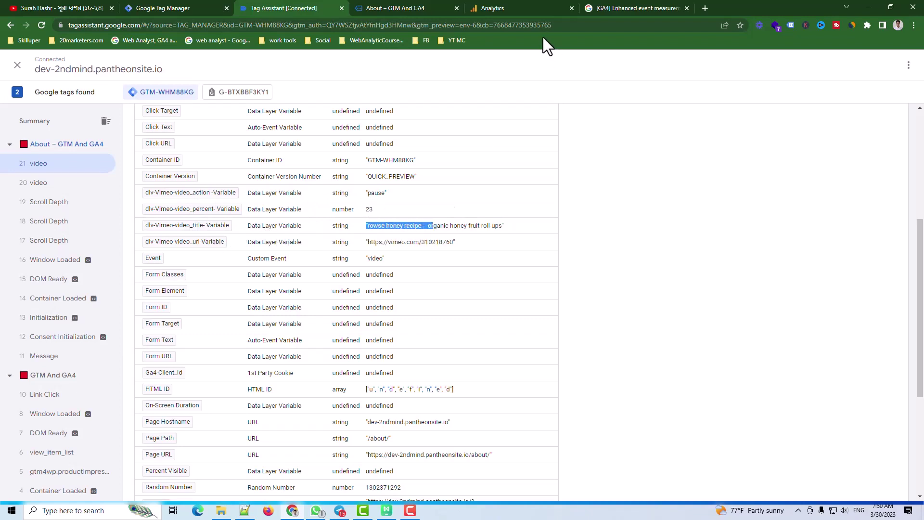
{"action": "left_click", "coordinate": [398, 7]}
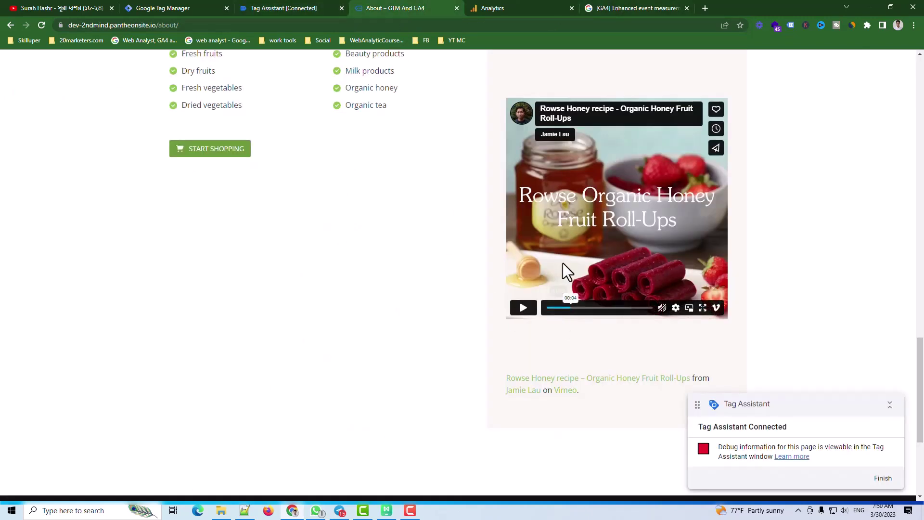
Switch to Google Analytics, close the old video event details, and reopen DebugView from the admin settings to load the latest events
{"action": "scroll", "coordinate": [564, 270], "scroll_direction": "up", "scroll_amount": 1}
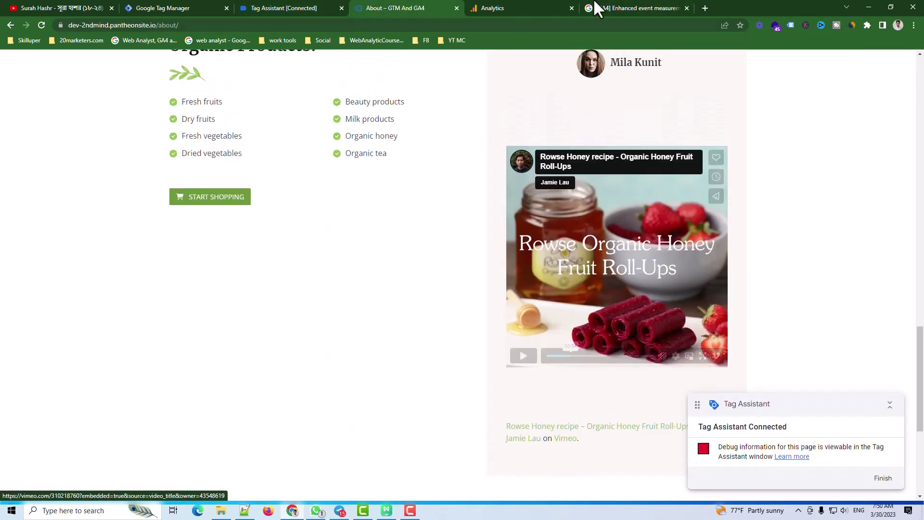
{"action": "left_click", "coordinate": [295, 8]}
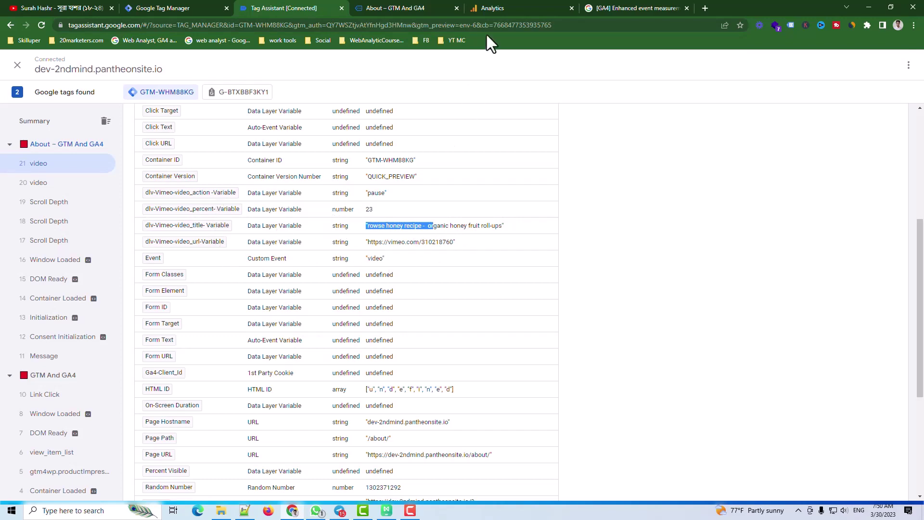
{"action": "left_click", "coordinate": [506, 4]}
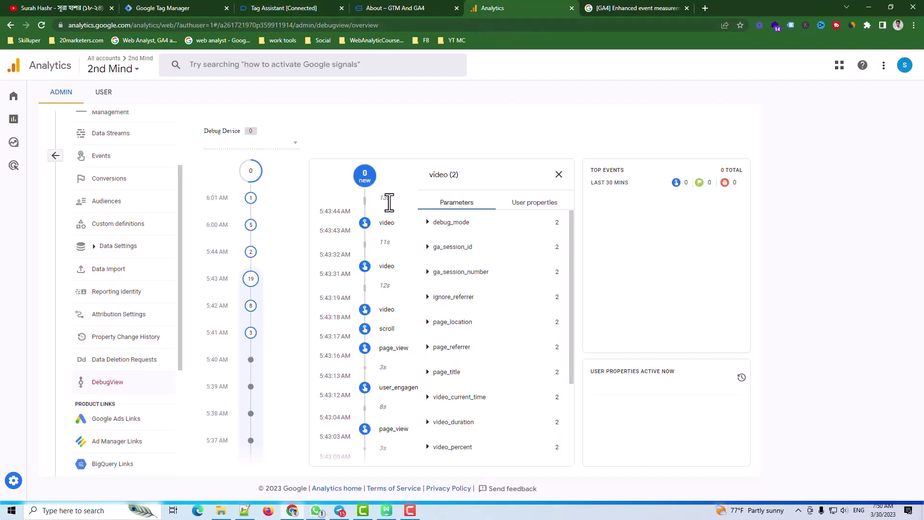
{"action": "left_click", "coordinate": [558, 176]}
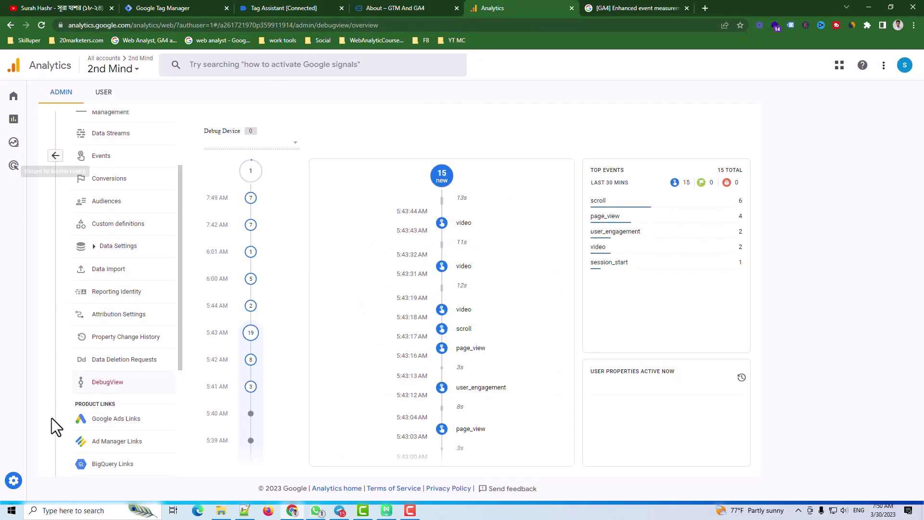
{"action": "left_click", "coordinate": [12, 485]}
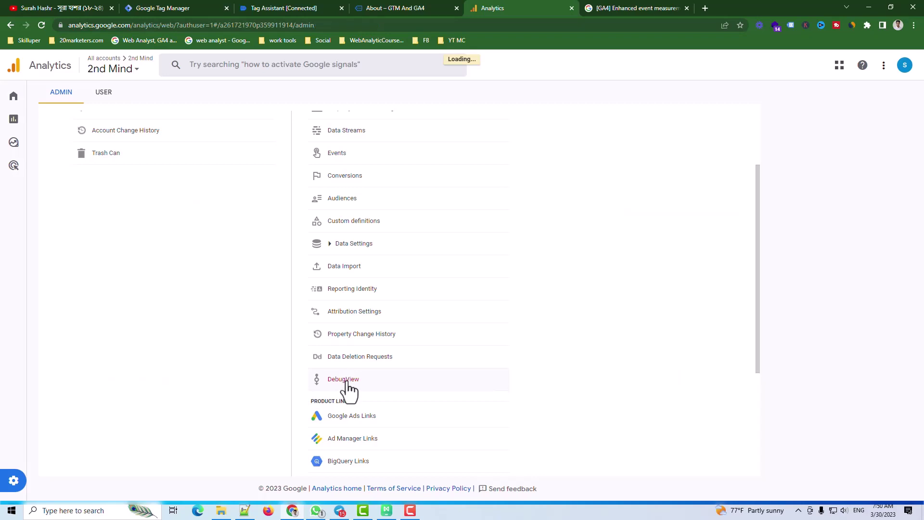
{"action": "left_click", "coordinate": [345, 380]}
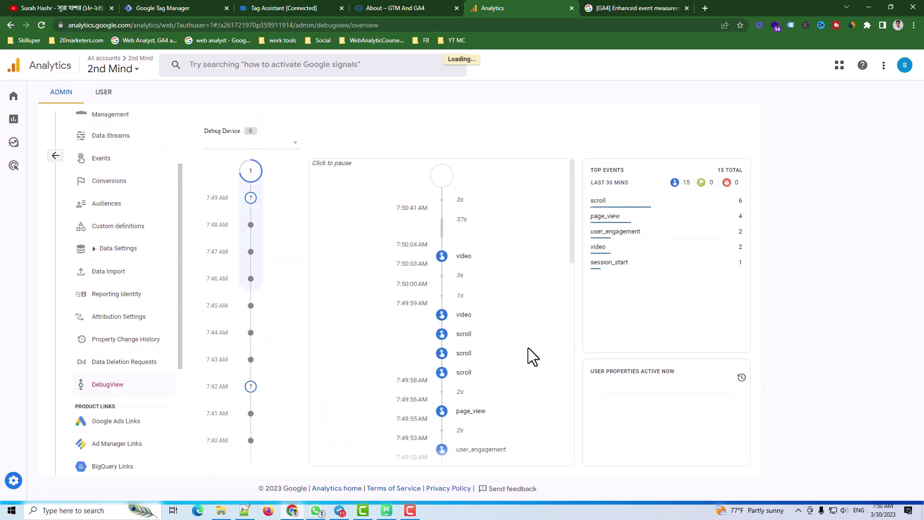
Inspect the video_title, video_percent, video_action and video_url parameters of the newest video event in DebugView, and close its details
{"action": "left_click", "coordinate": [442, 258]}
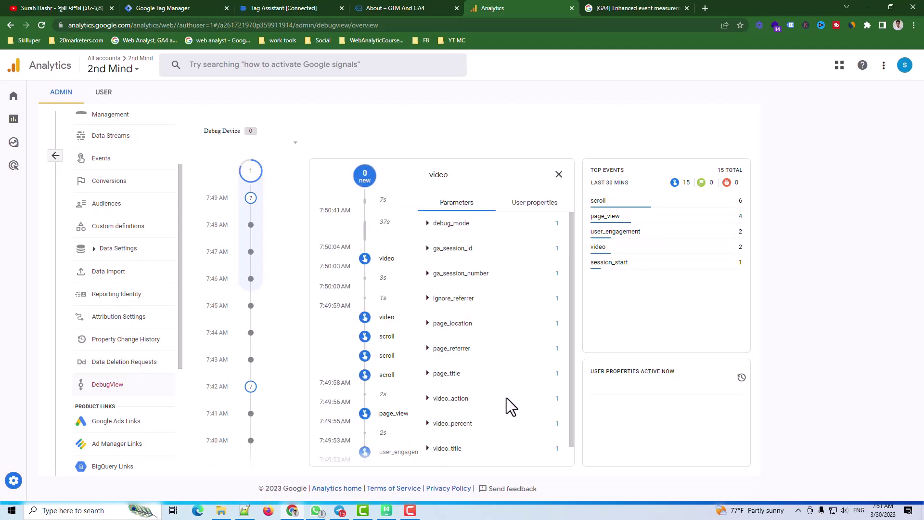
{"action": "scroll", "coordinate": [511, 407], "scroll_direction": "down", "scroll_amount": 1}
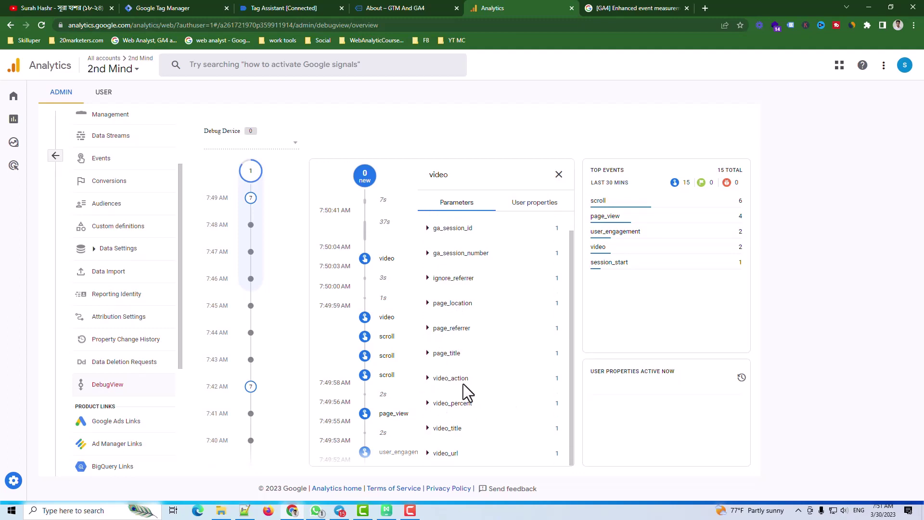
{"action": "left_click", "coordinate": [428, 430]}
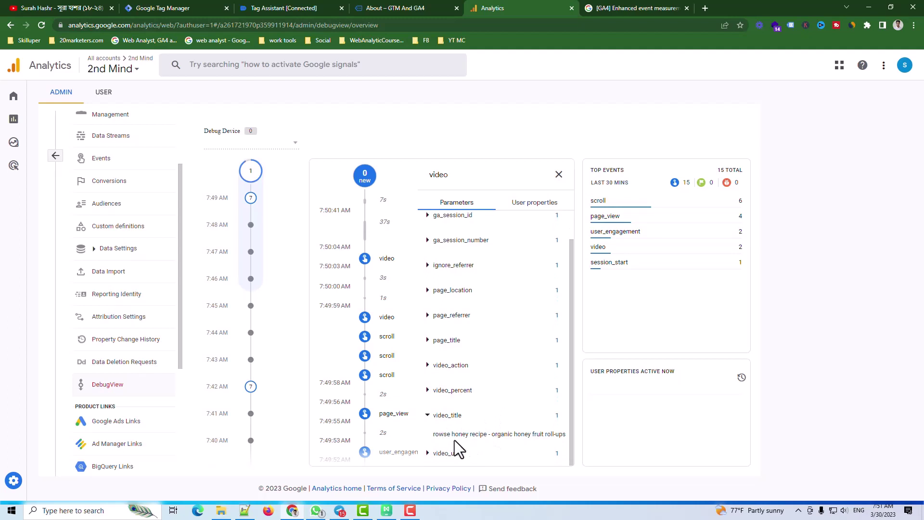
{"action": "left_click", "coordinate": [429, 397]}
{"action": "left_click", "coordinate": [428, 365]}
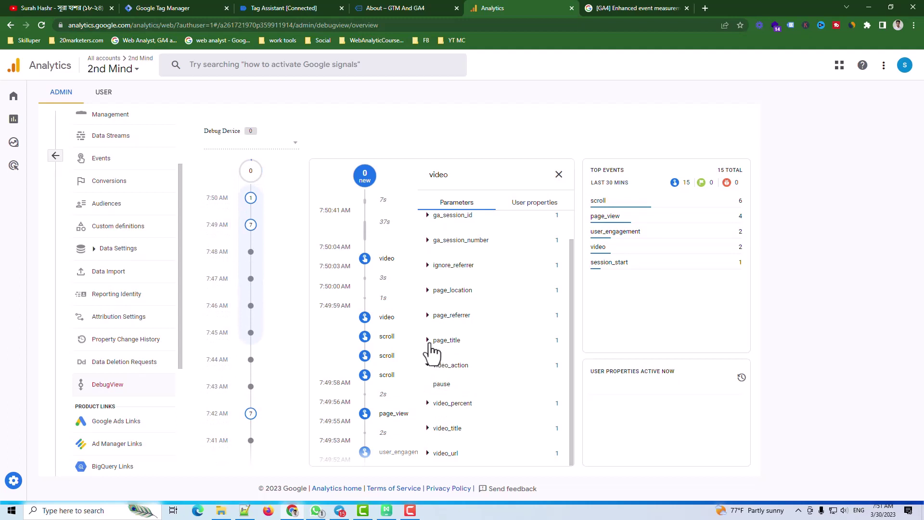
{"action": "left_click", "coordinate": [434, 453]}
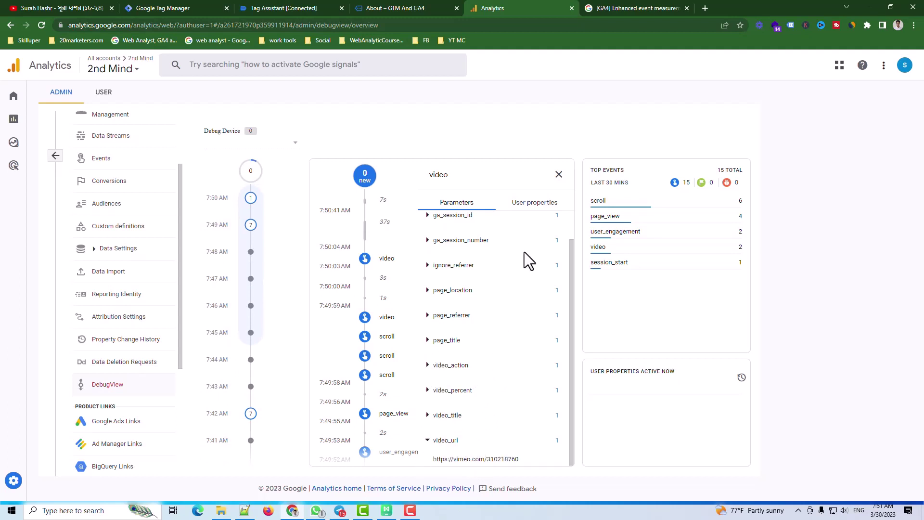
{"action": "left_click", "coordinate": [559, 174]}
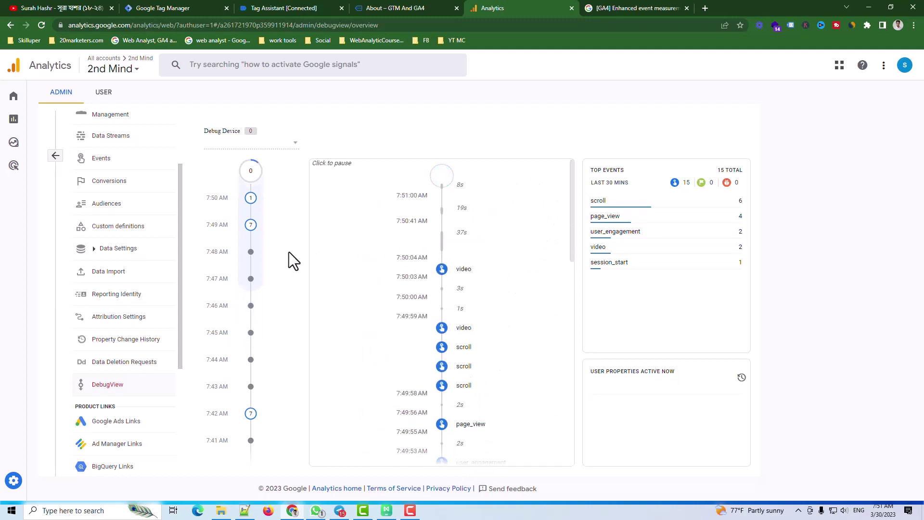